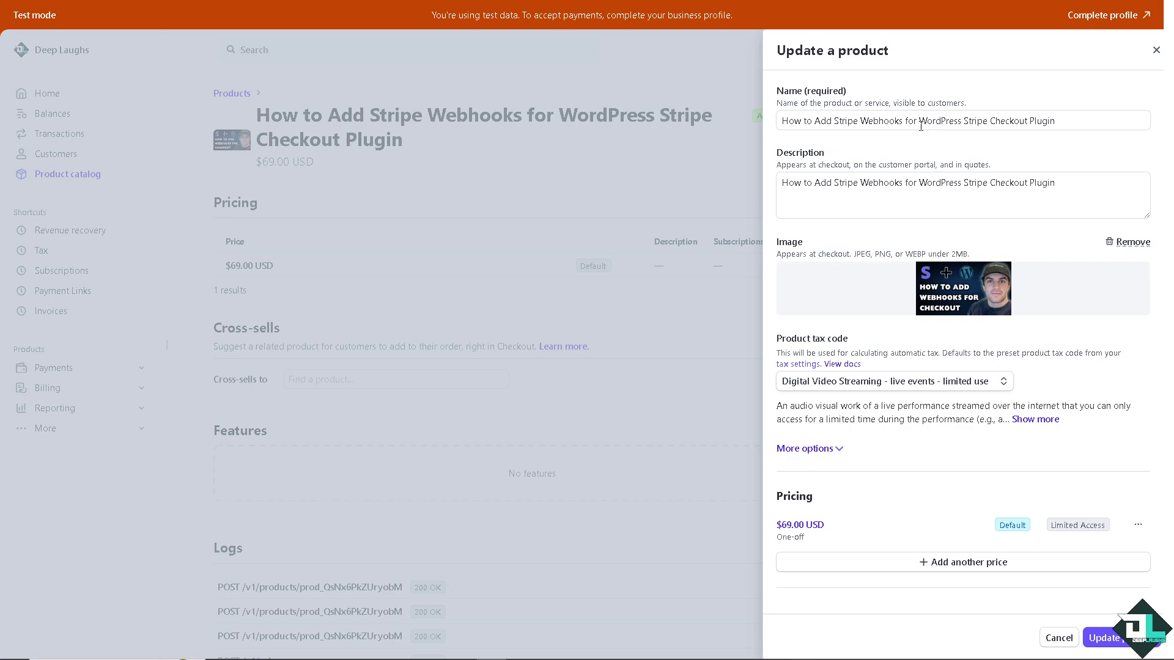
- Close the Update a product panel to show the $69.00 WordPress Stripe Webhooks product page
left_click(1156, 50)
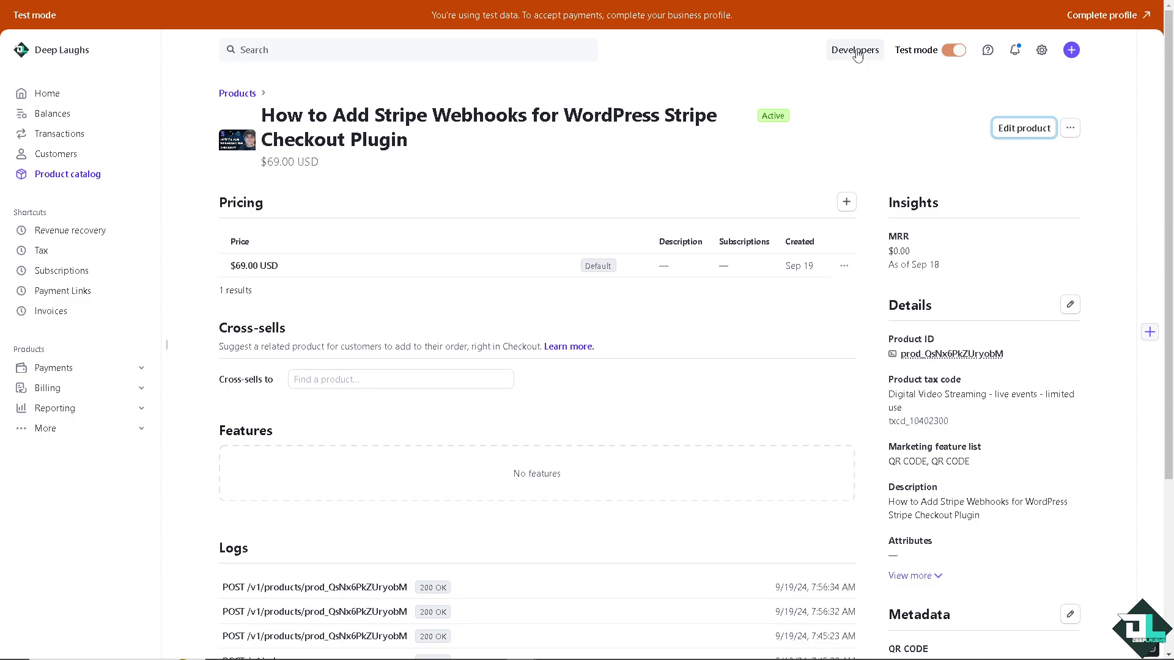
- Start a new webhook endpoint under Developers > Webhooks, keeping the current API version
left_click(857, 53)
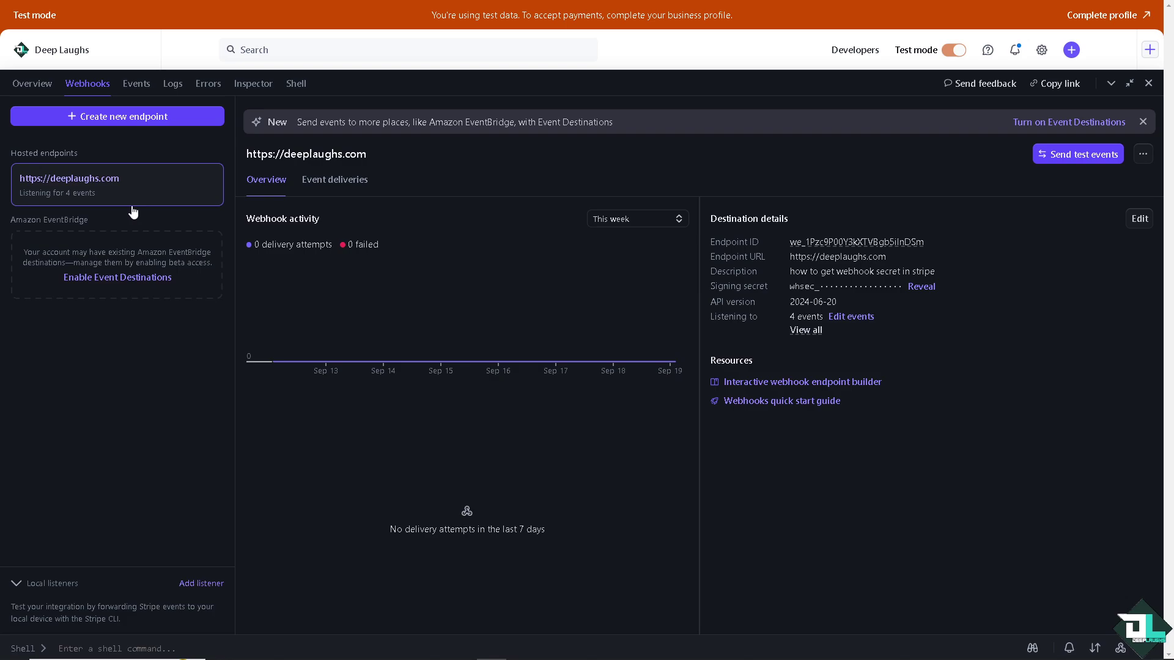
left_click(150, 125)
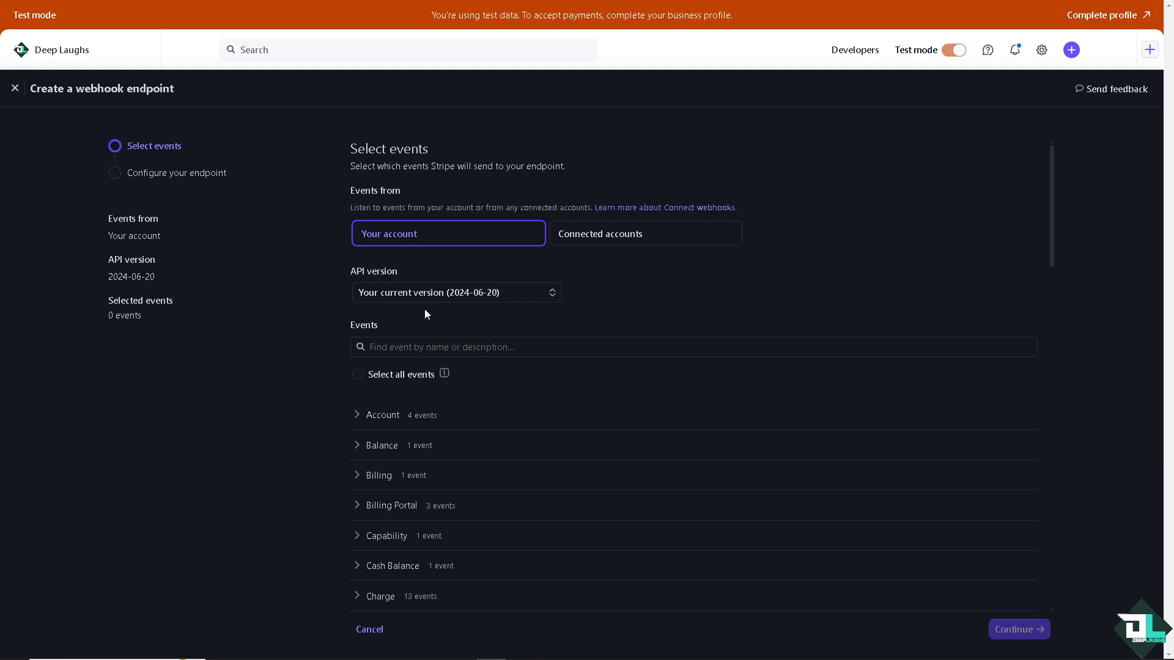
left_click(442, 298)
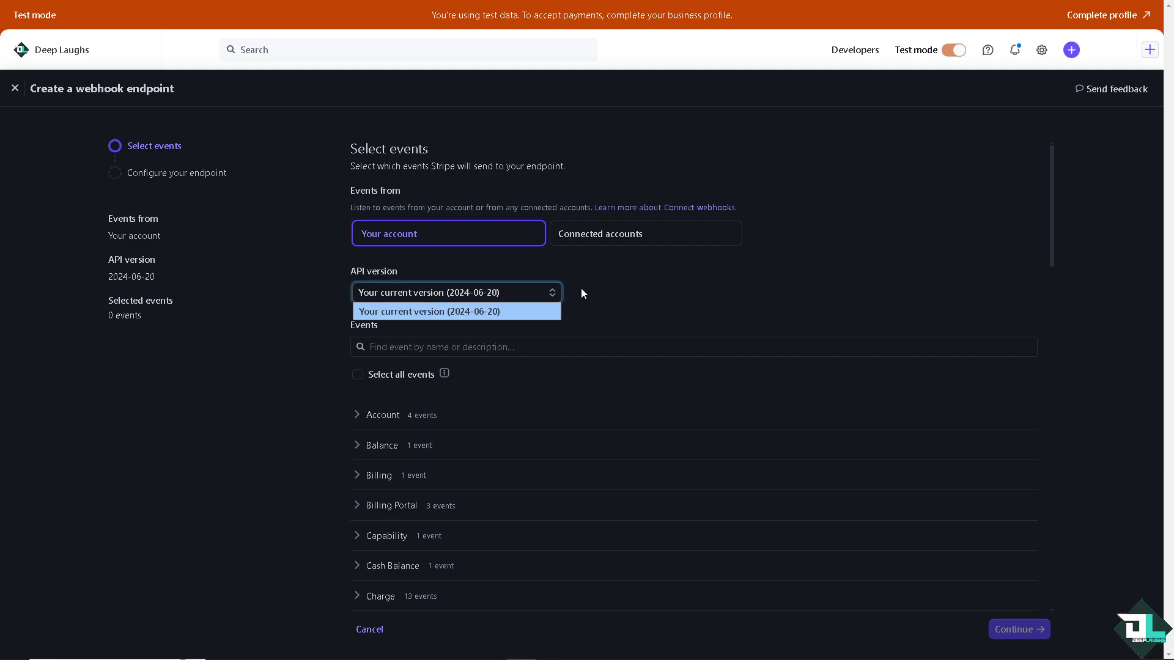
left_click(581, 290)
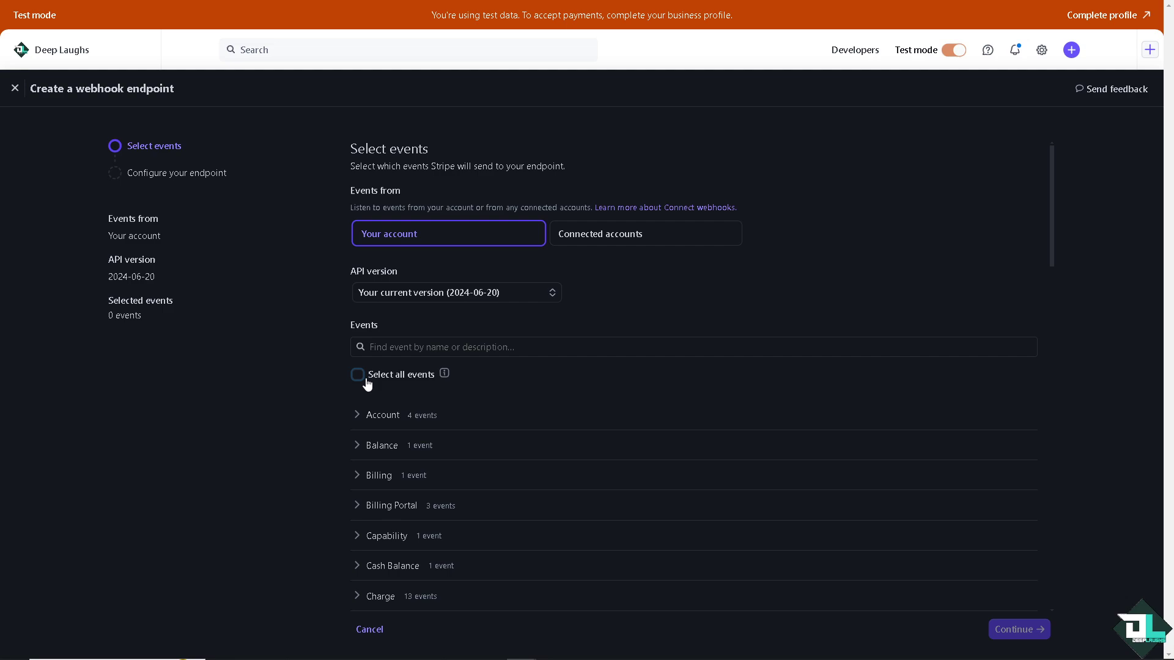
- Subscribe the endpoint only to billing.alert.triggered and continue to endpoint configuration
left_click(360, 376)
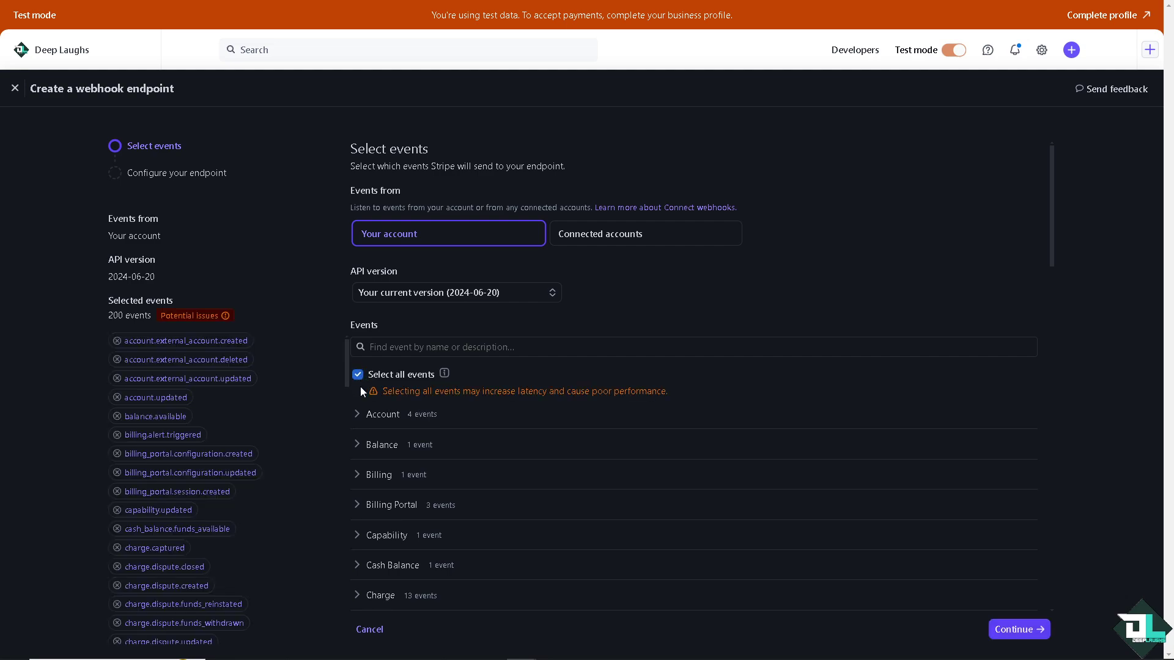
left_click(358, 375)
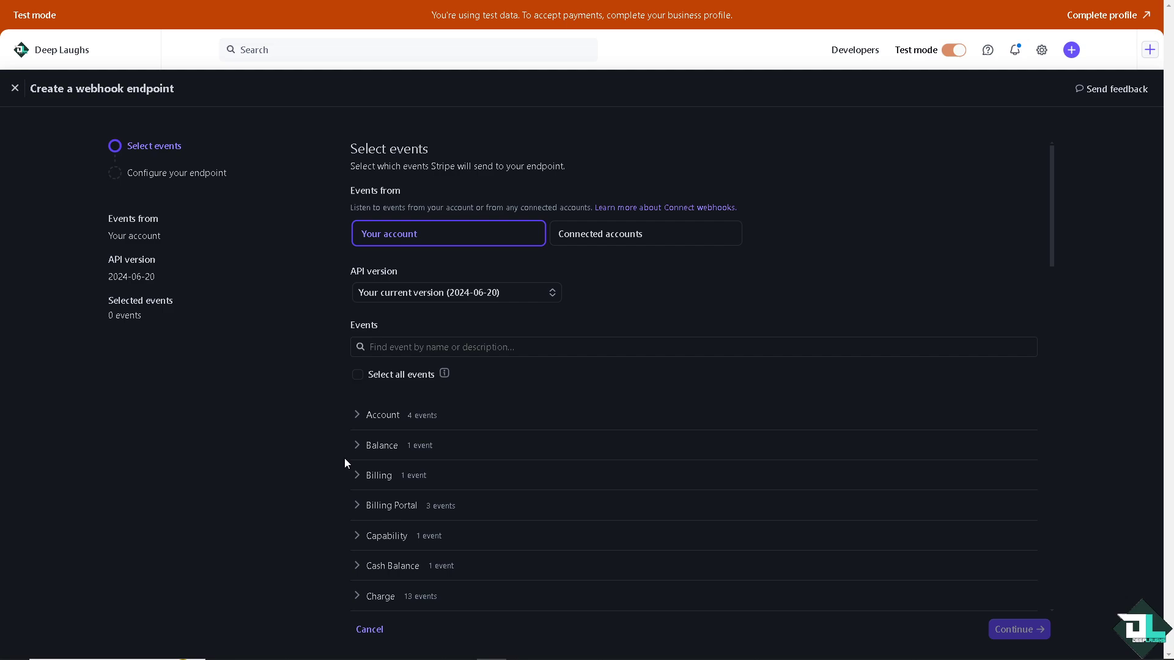
left_click(361, 476)
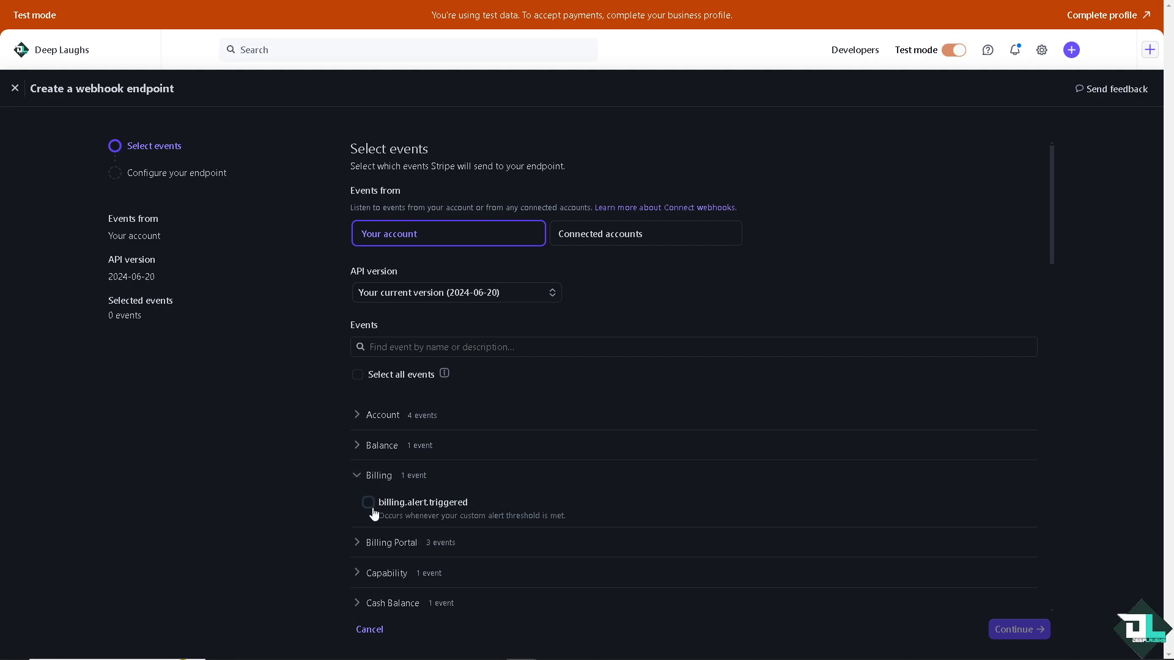
left_click(368, 502)
left_click(1009, 630)
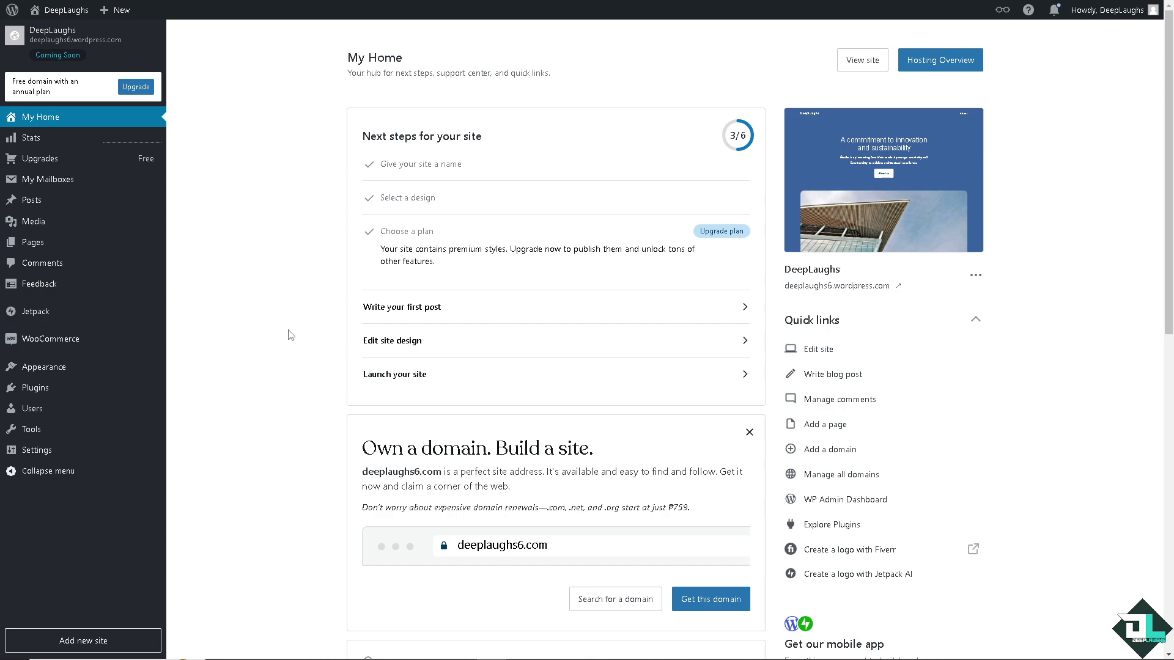
- Open Plugins from the WordPress.com home dashboard's left sidebar
left_click(41, 394)
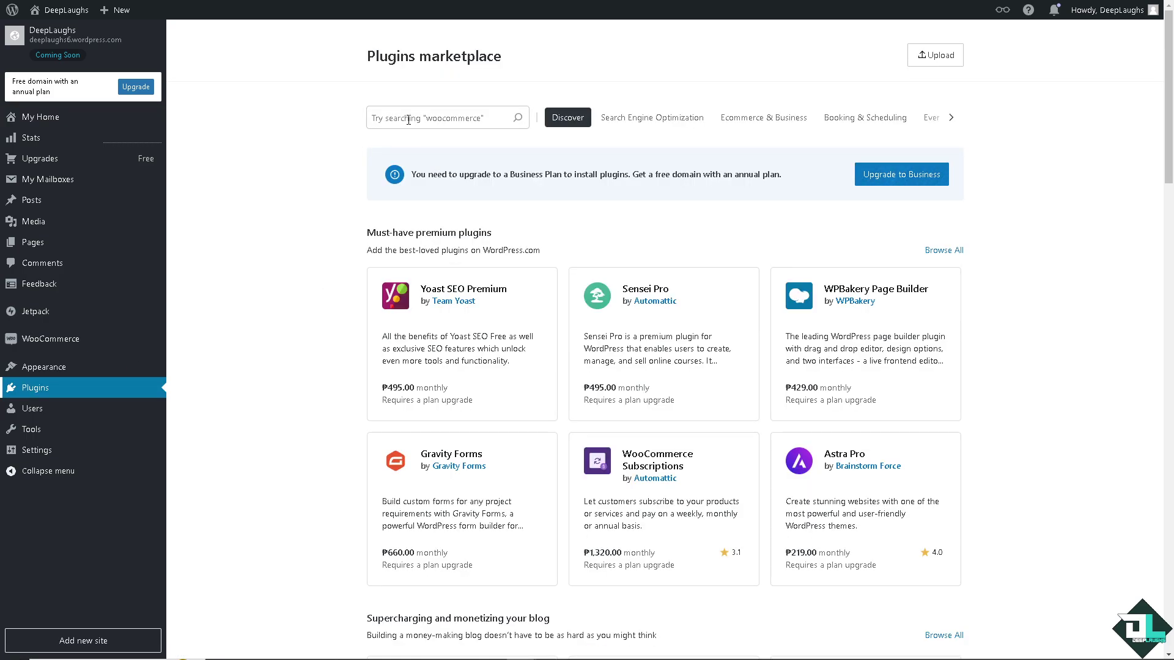
- Search the marketplace for 'WP Stripe checkout' and open the WP Stripe Checkout plugin page
left_click(409, 118)
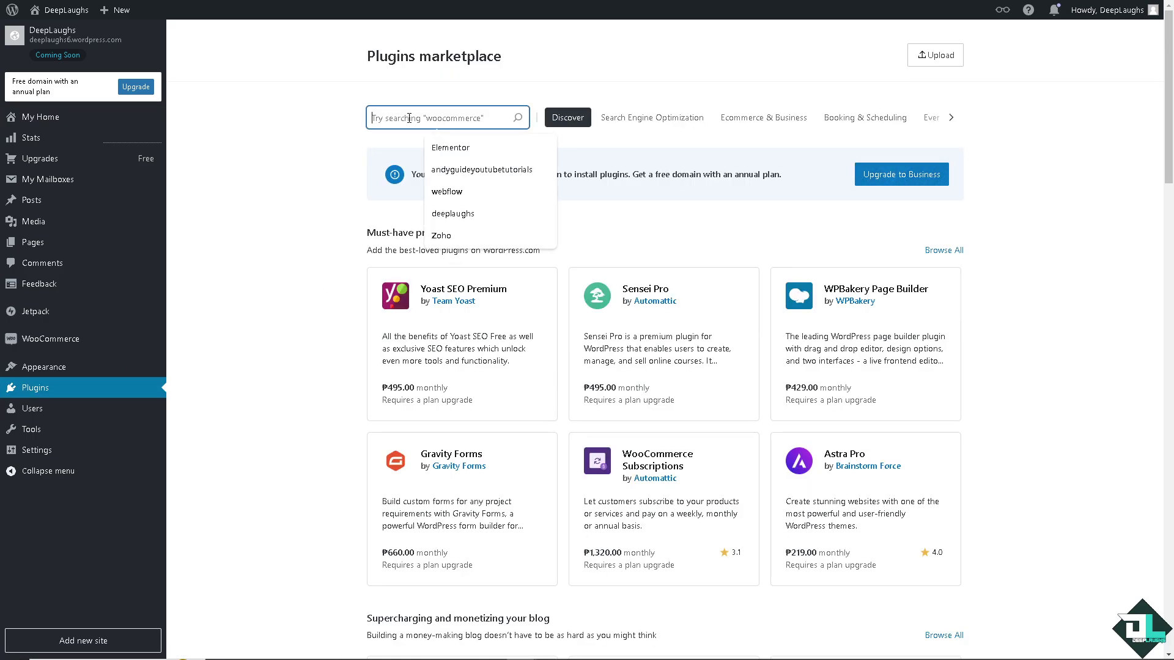
type("WP ")
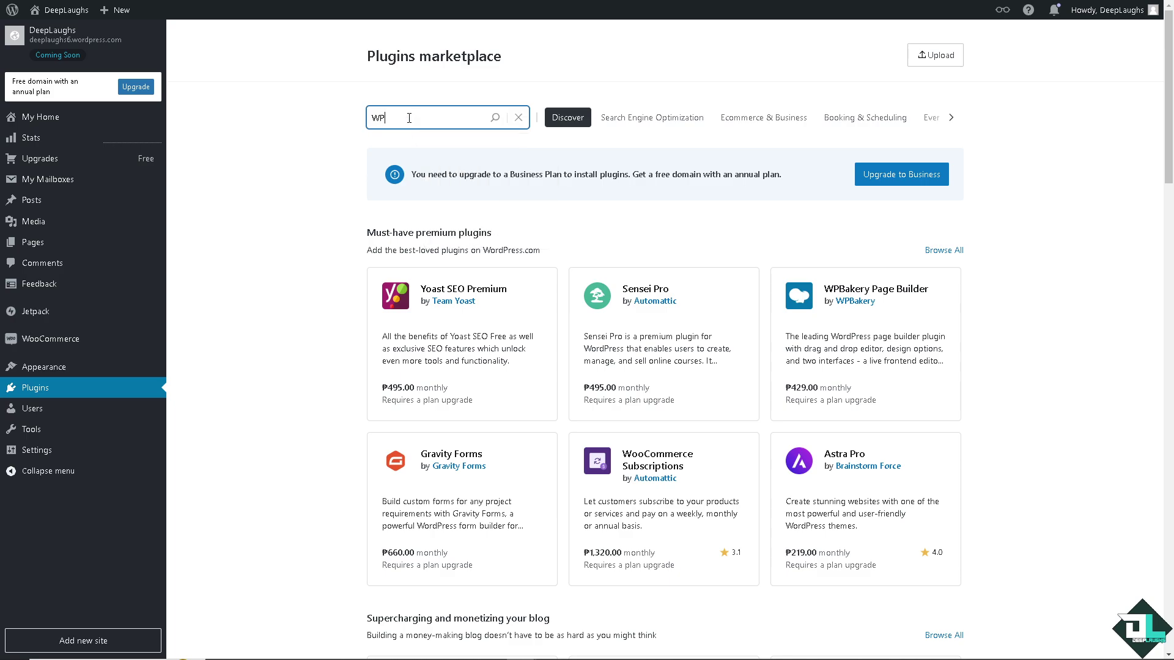
type("STripecheckout")
key("Return")
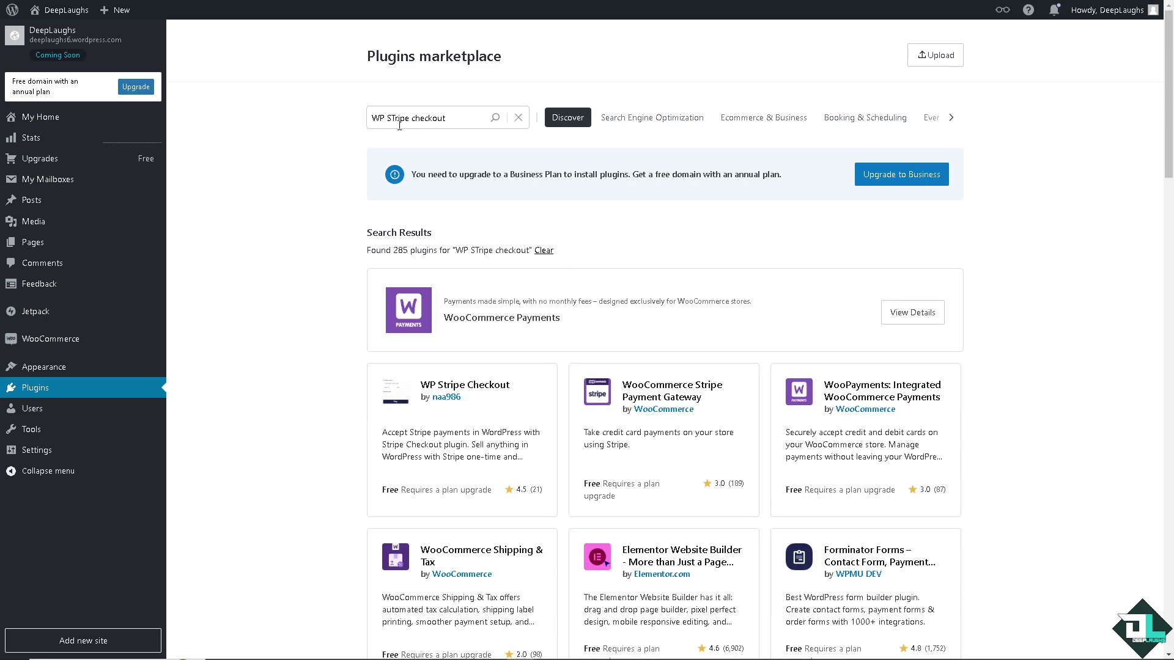
left_click(483, 390)
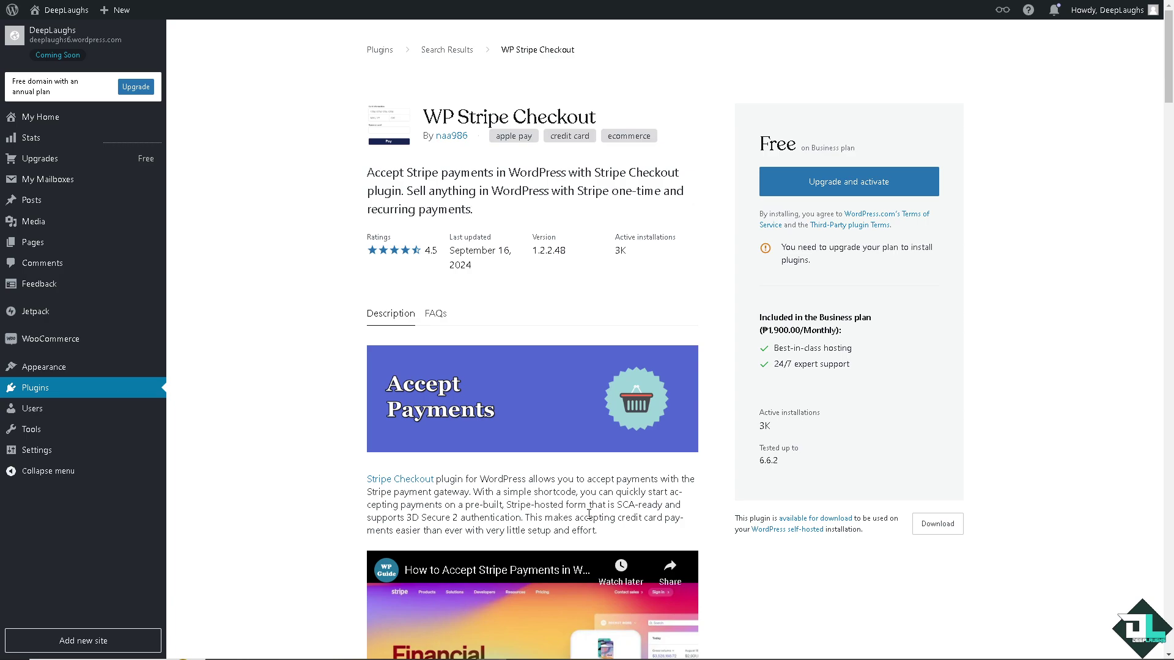
- Choose Upgrade and activate for WP Stripe Checkout, reaching the ₱1,900/month Business plan checkout
left_click(836, 185)
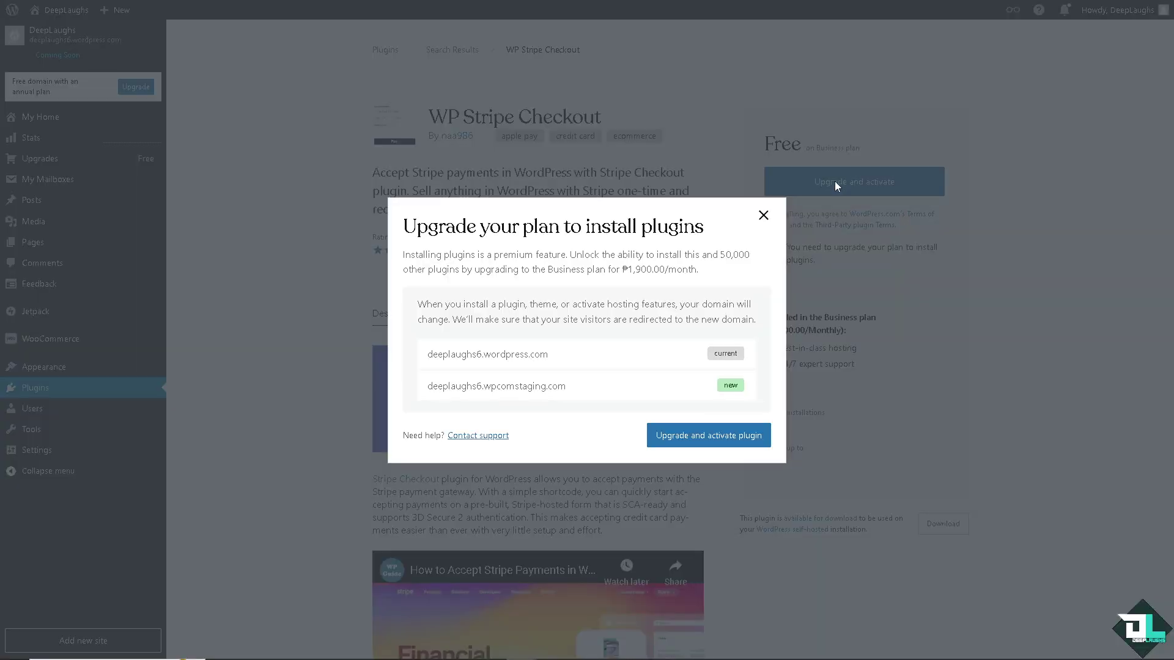
left_click(674, 438)
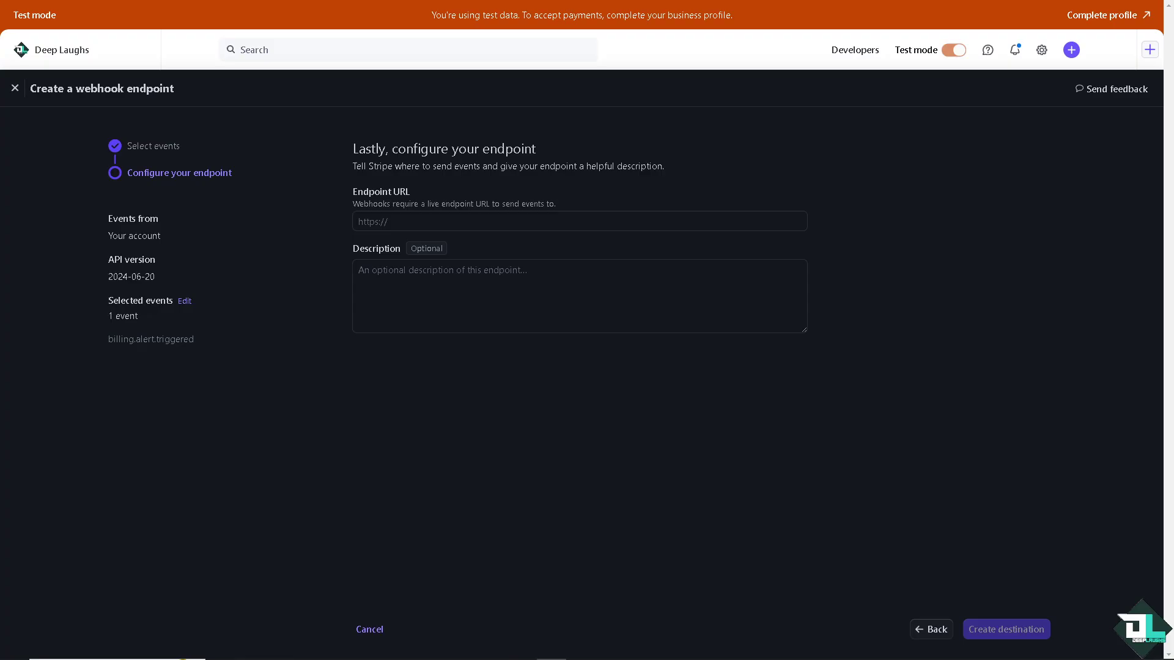
left_click(424, 222)
type("https://dev-mytemp.deeplaughs.io/?wp_stripe_co_webhook")
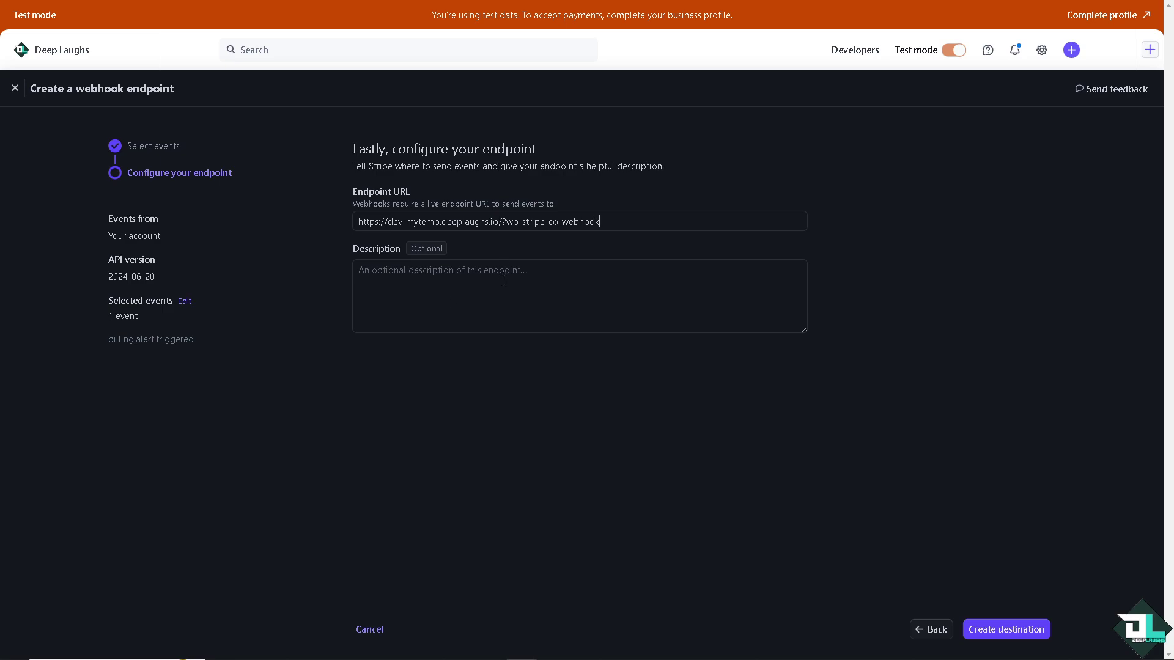
left_click(482, 285)
type("How to Add Stripe Webhooks for WordPress Stripe Checkout Plugin")
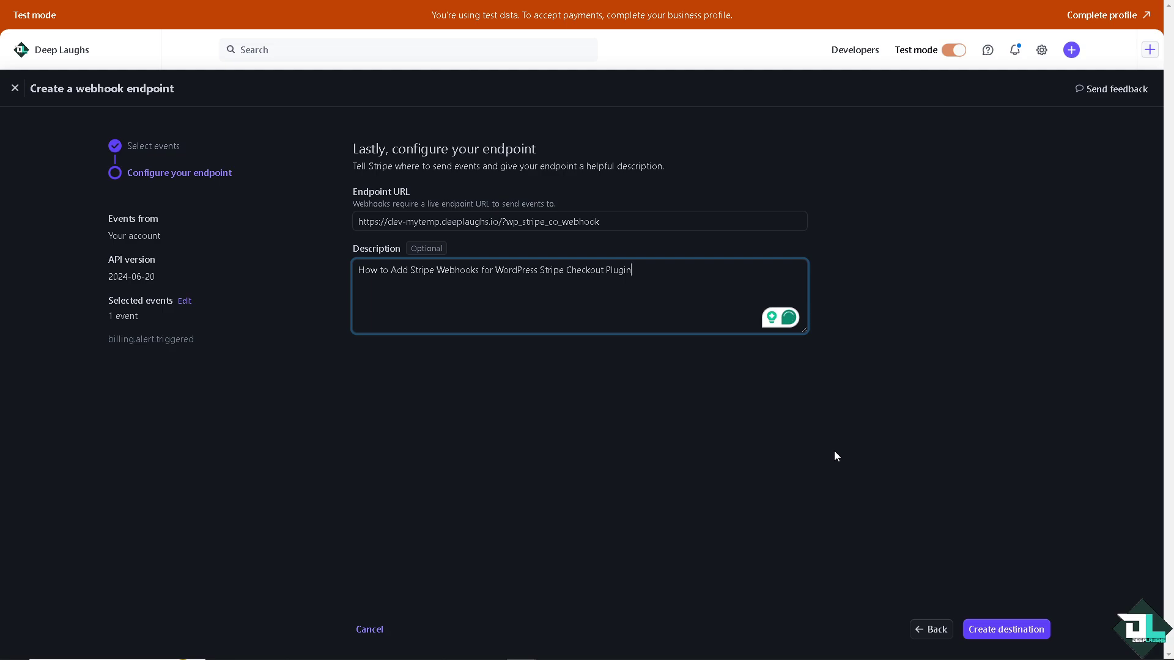
left_click(1009, 632)
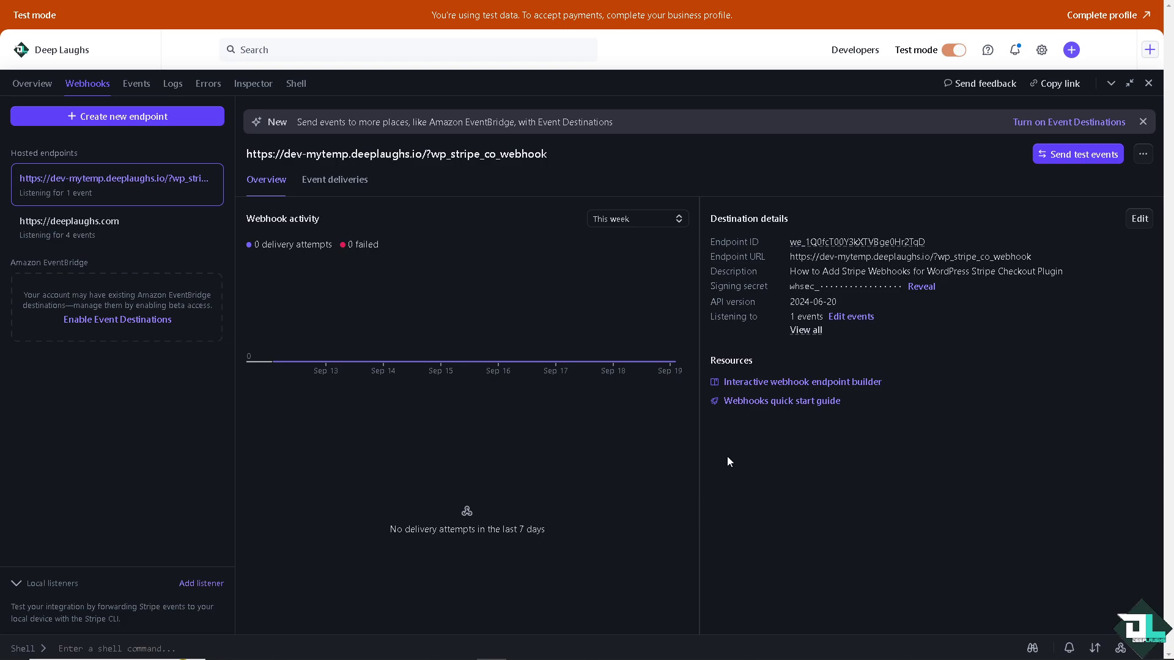
- View the Stripe CLI instructions for sending test events, then dismiss them
left_click(1071, 161)
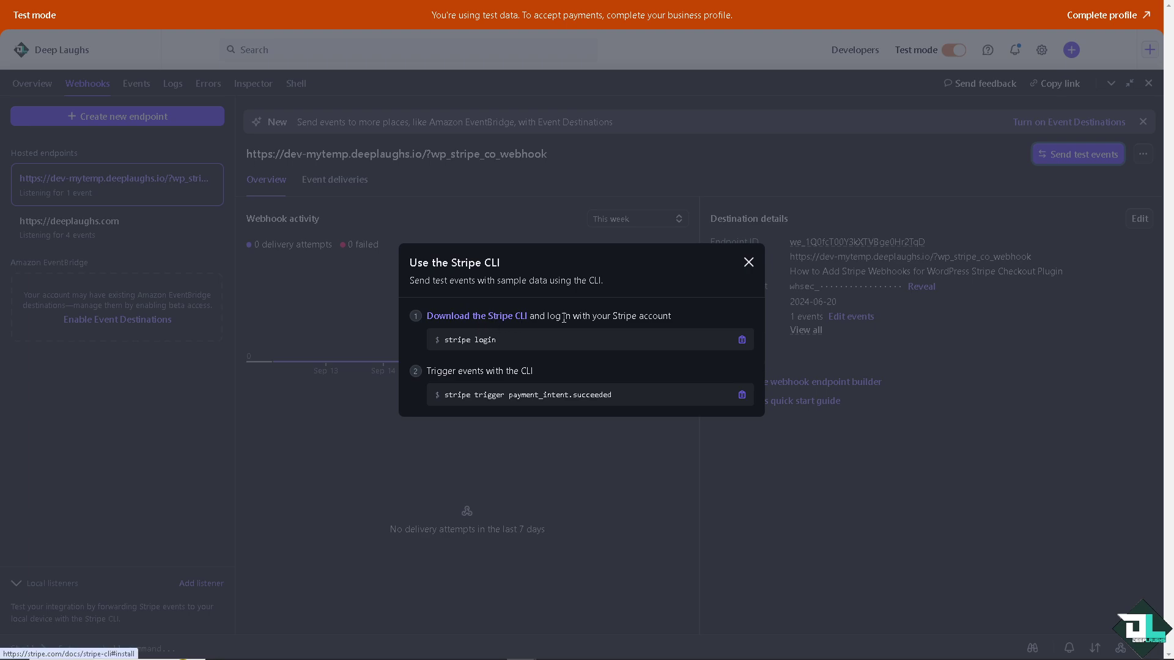
left_click(748, 262)
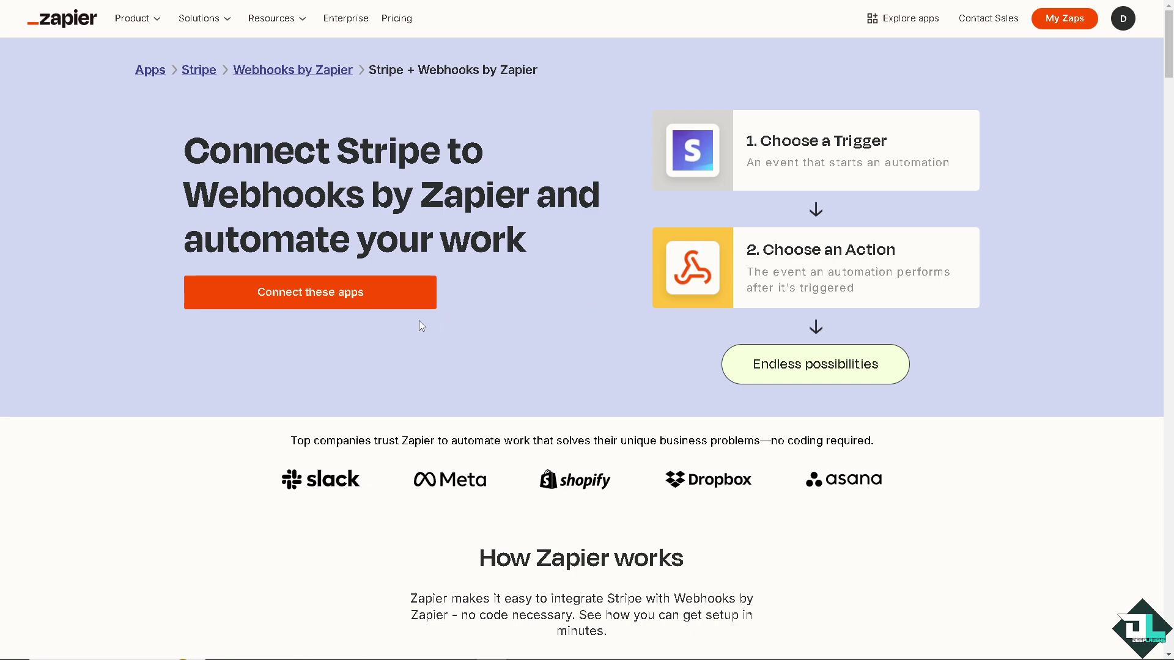
- Connect Stripe to Webhooks by Zapier with Checkout Session Completed as the trigger event
left_click(376, 300)
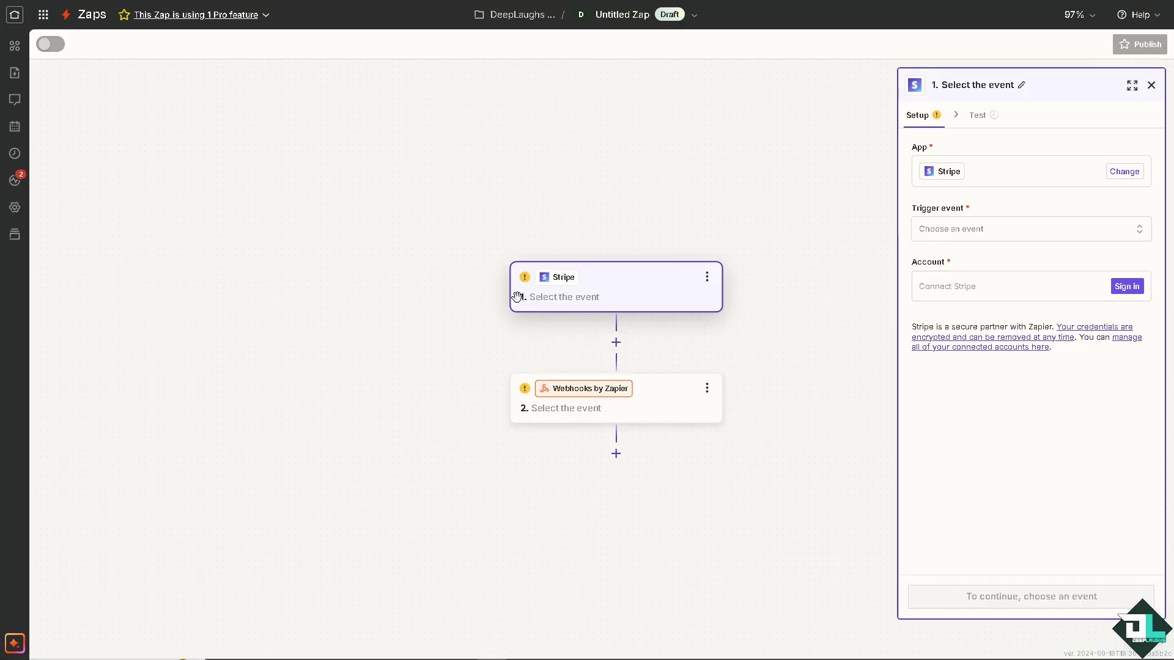
left_click(943, 231)
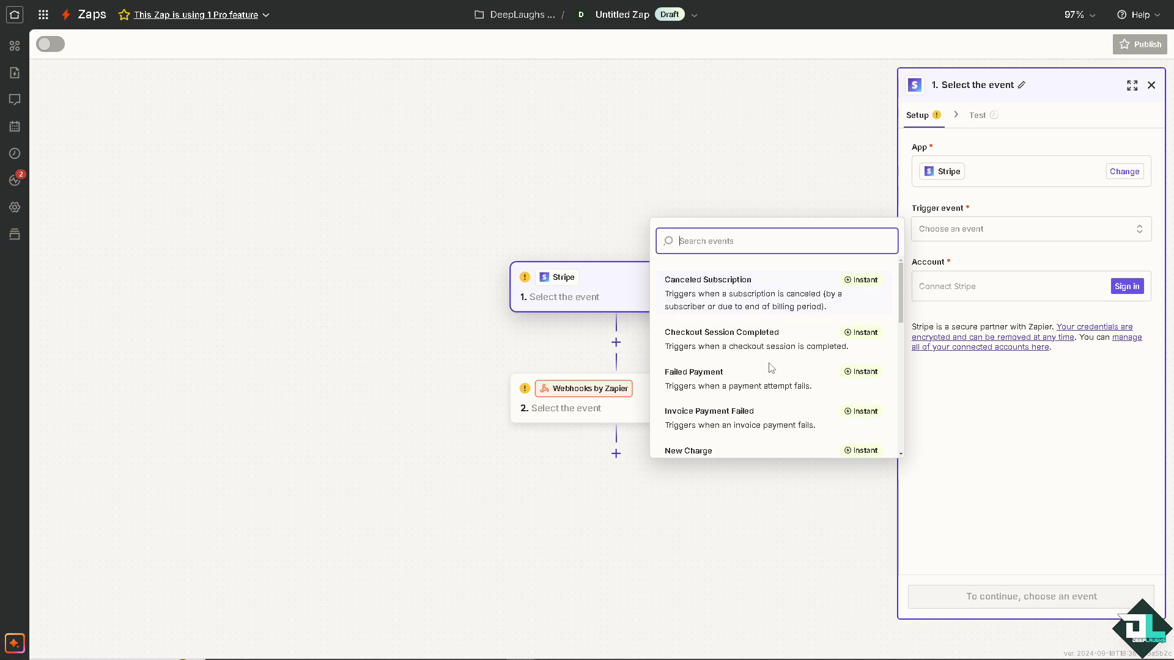
left_click(738, 344)
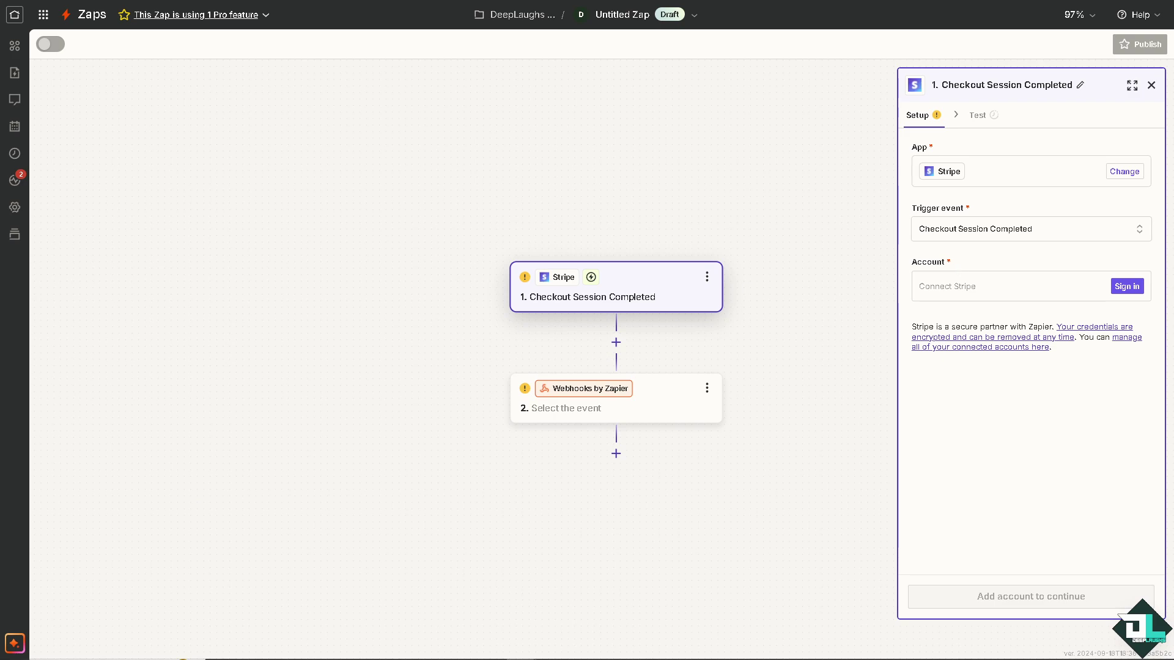
- Begin Zapier's Stripe sign-in, then reveal and copy the test-mode secret key on Stripe's home page
left_click(1127, 287)
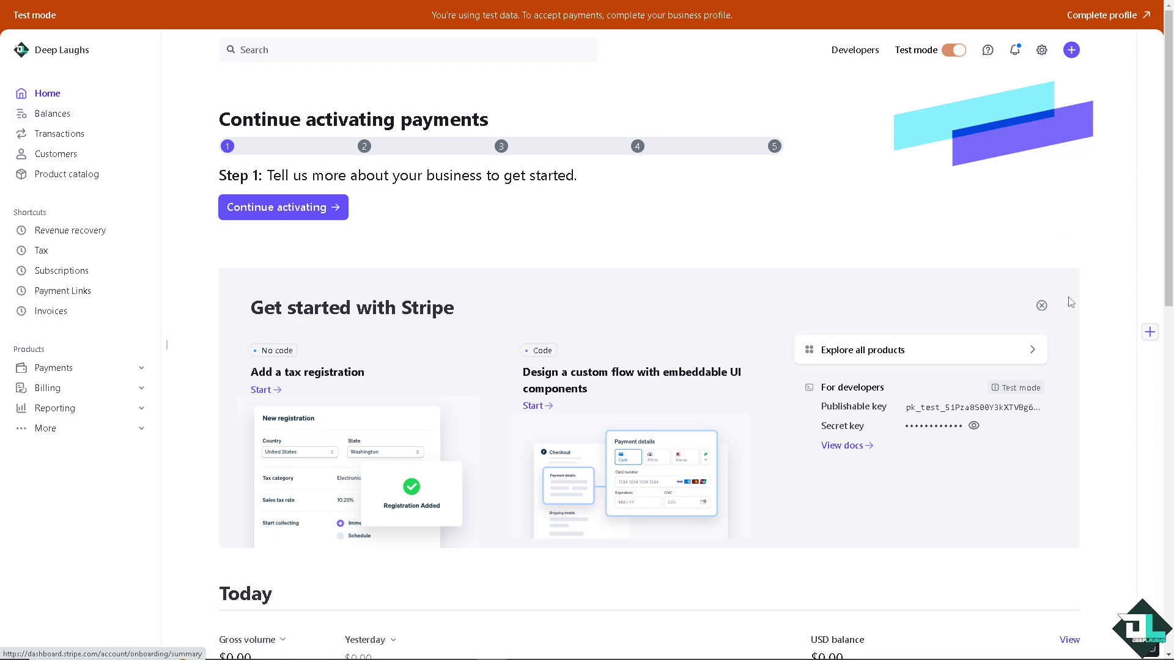
left_click(973, 426)
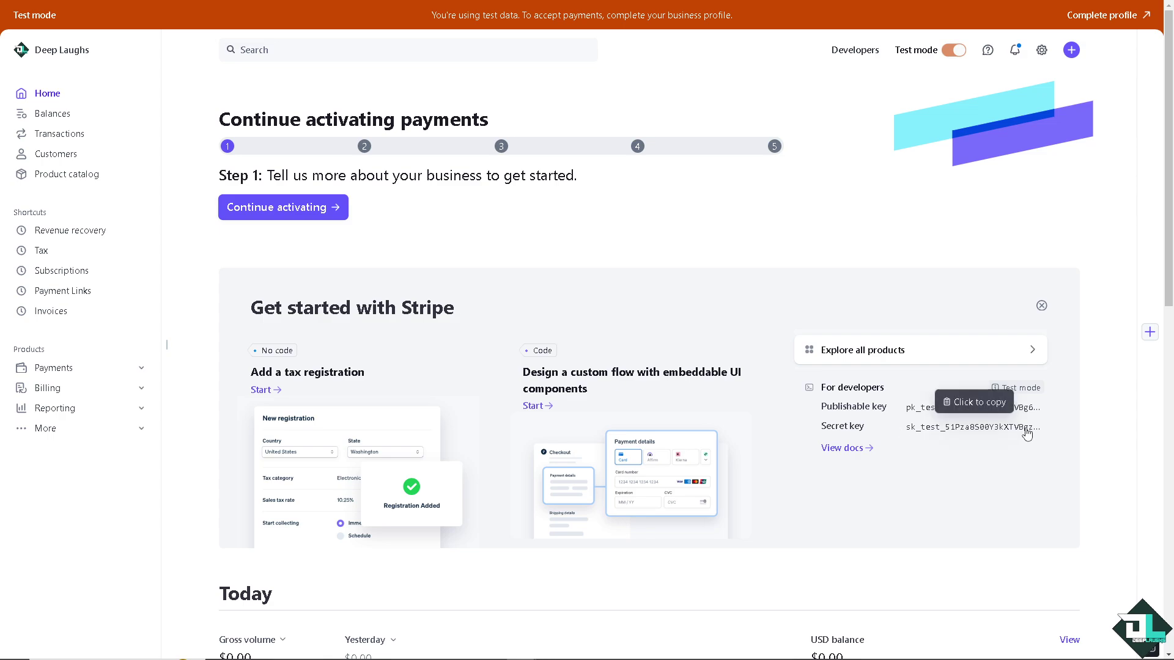
left_click(1022, 432)
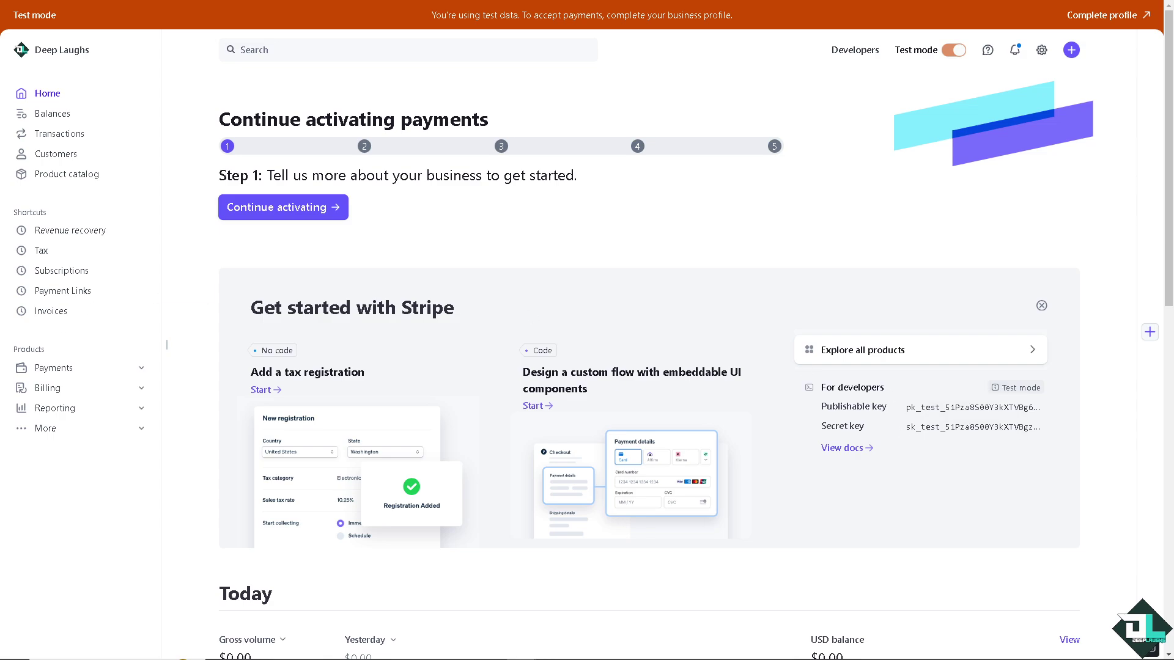
- Paste the test-mode secret key into Zapier's Stripe connection window and allow access
key("alt+Tab")
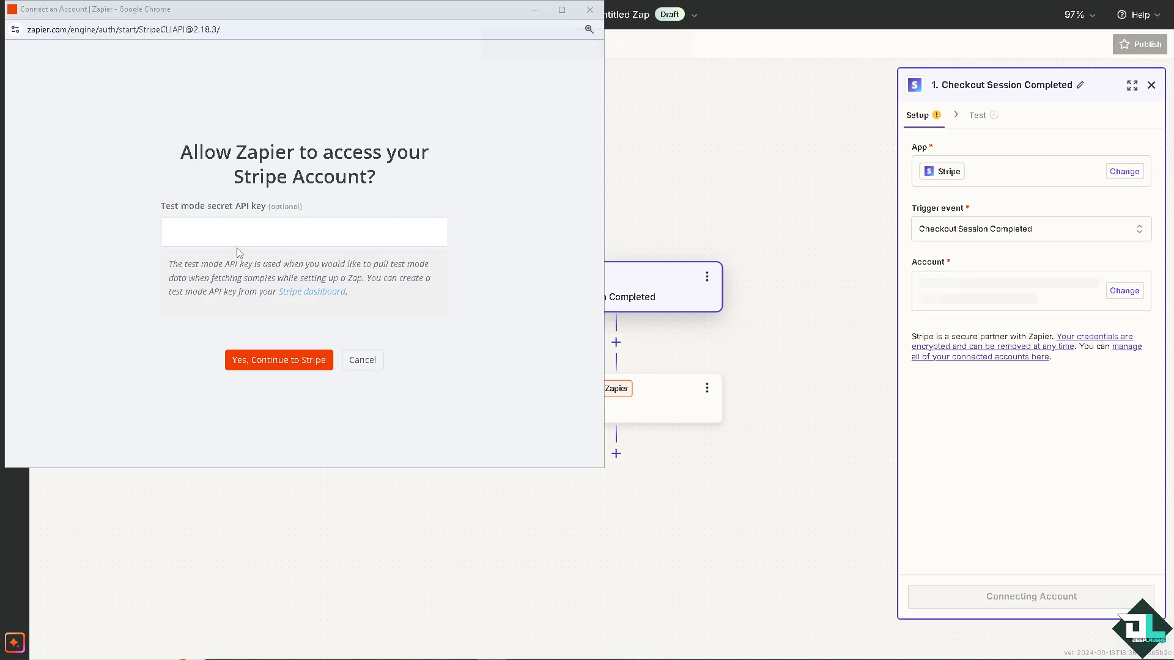
left_click(241, 231)
key("ctrl+v")
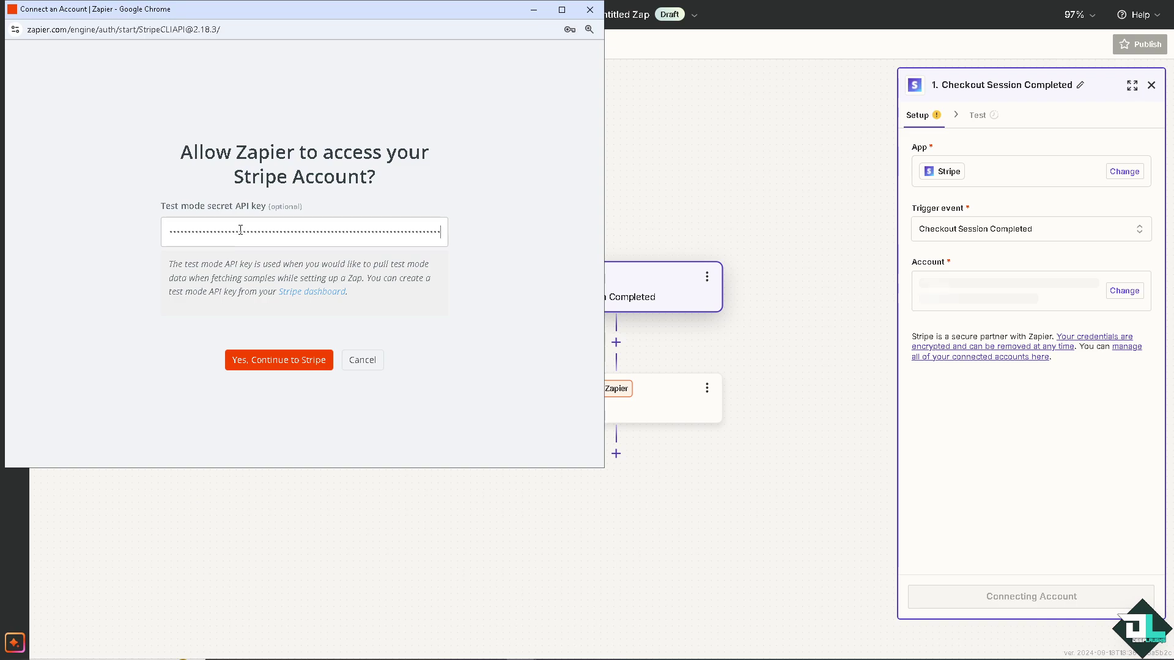
left_click(278, 362)
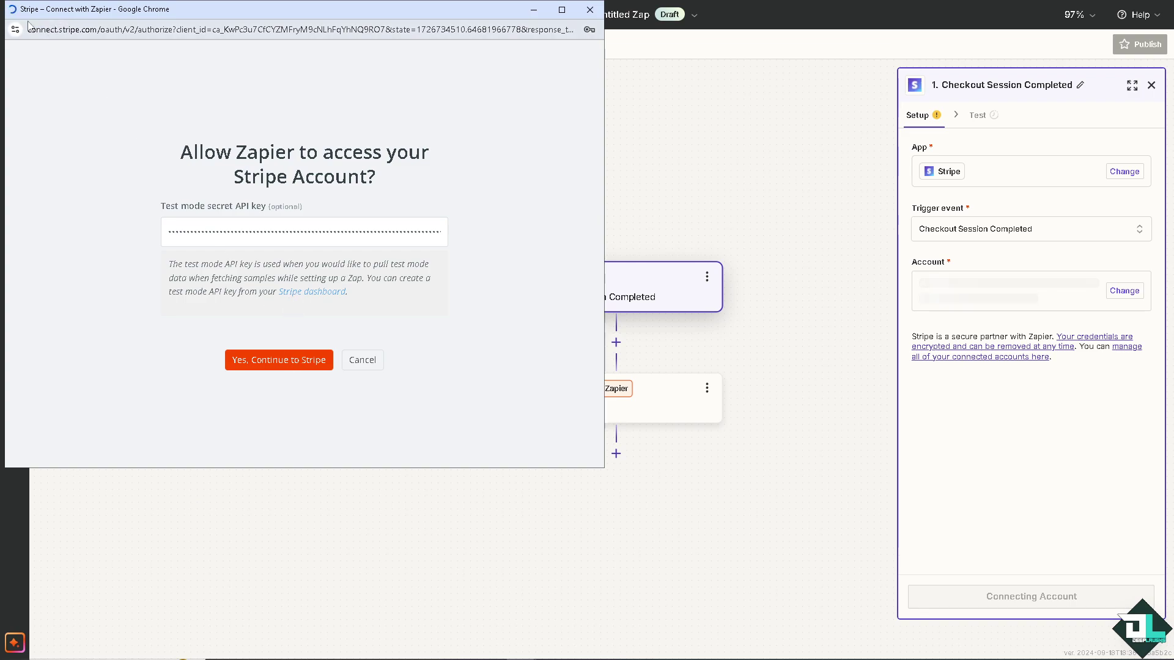
- Continue to Stripe's login verification, then close that window without verifying
left_click_drag(203, 19, 332, 106)
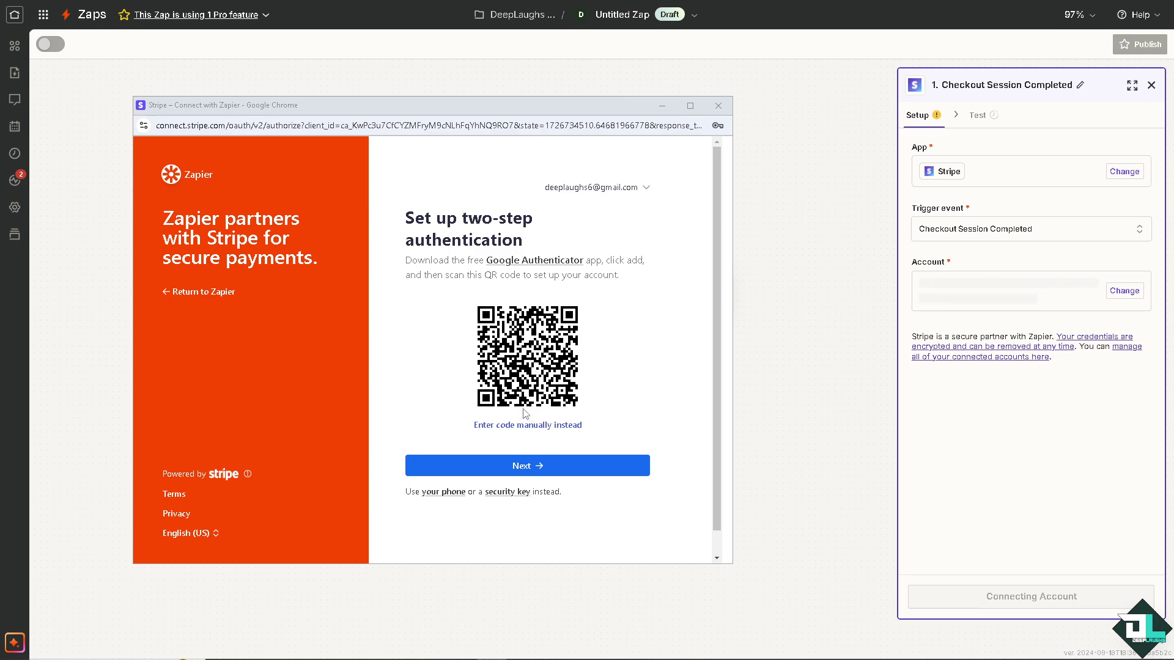
left_click(496, 467)
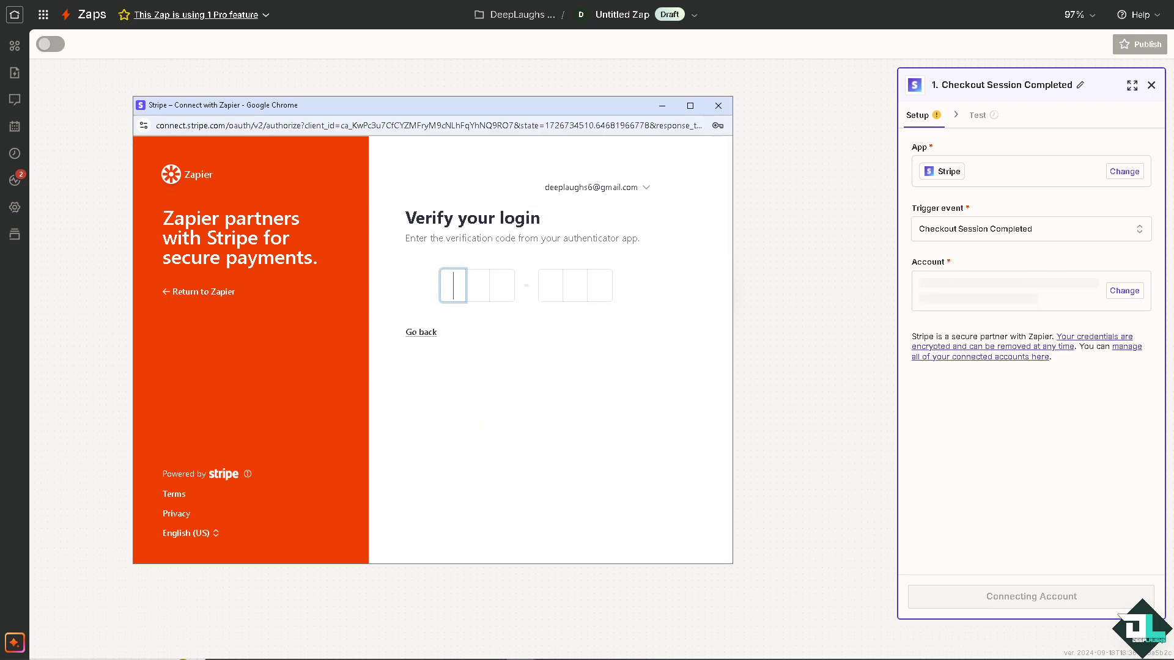
key("ctrl+w")
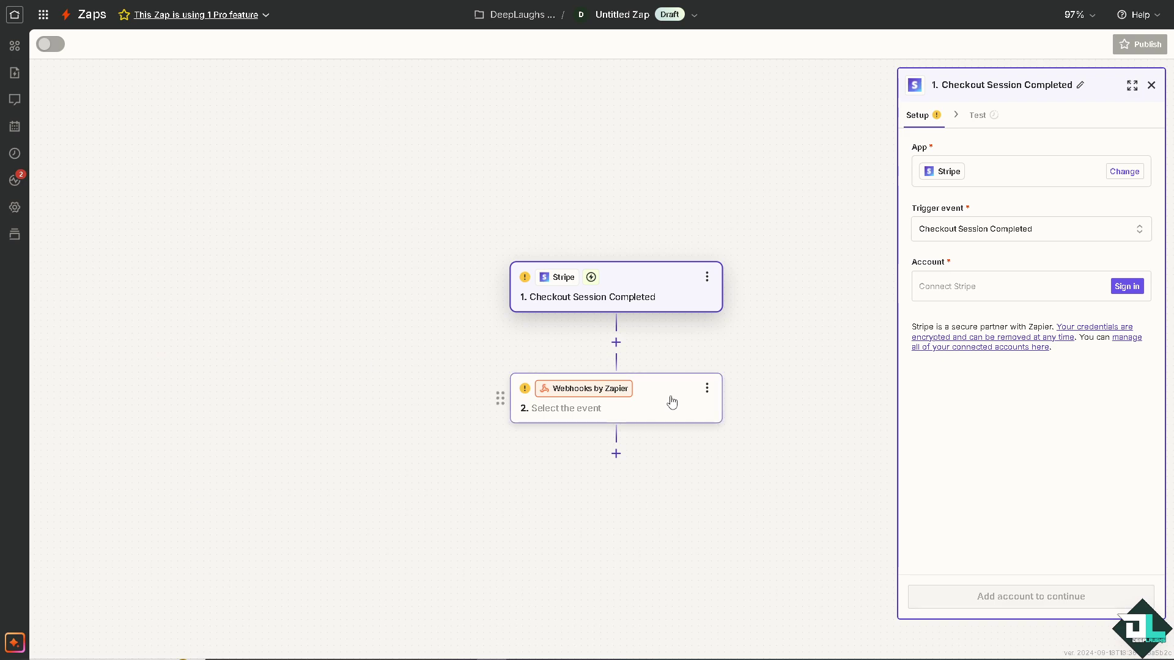
- Set the Webhooks by Zapier step's action event to Custom Request and continue to its configuration
left_click(671, 401)
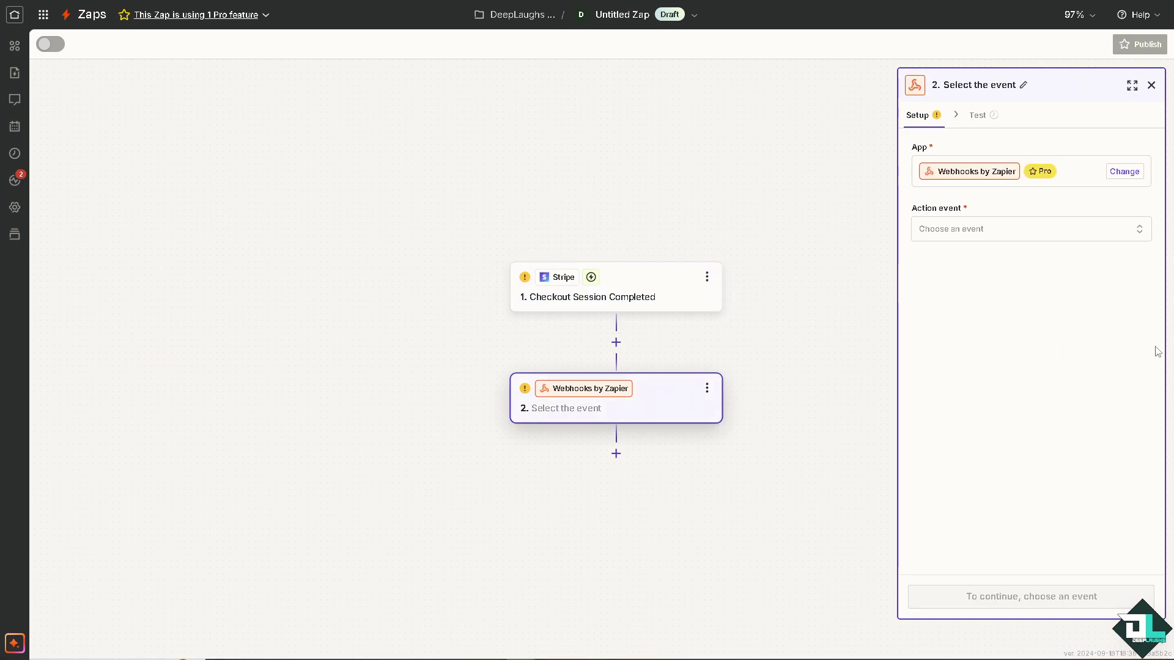
left_click(982, 236)
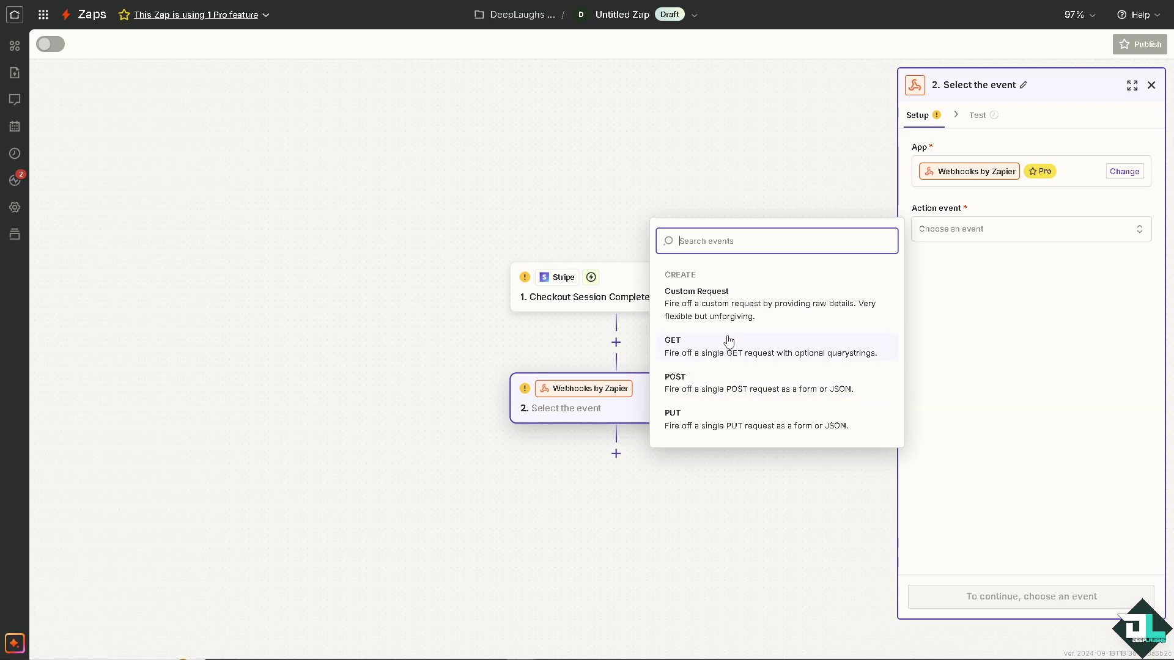
left_click(708, 302)
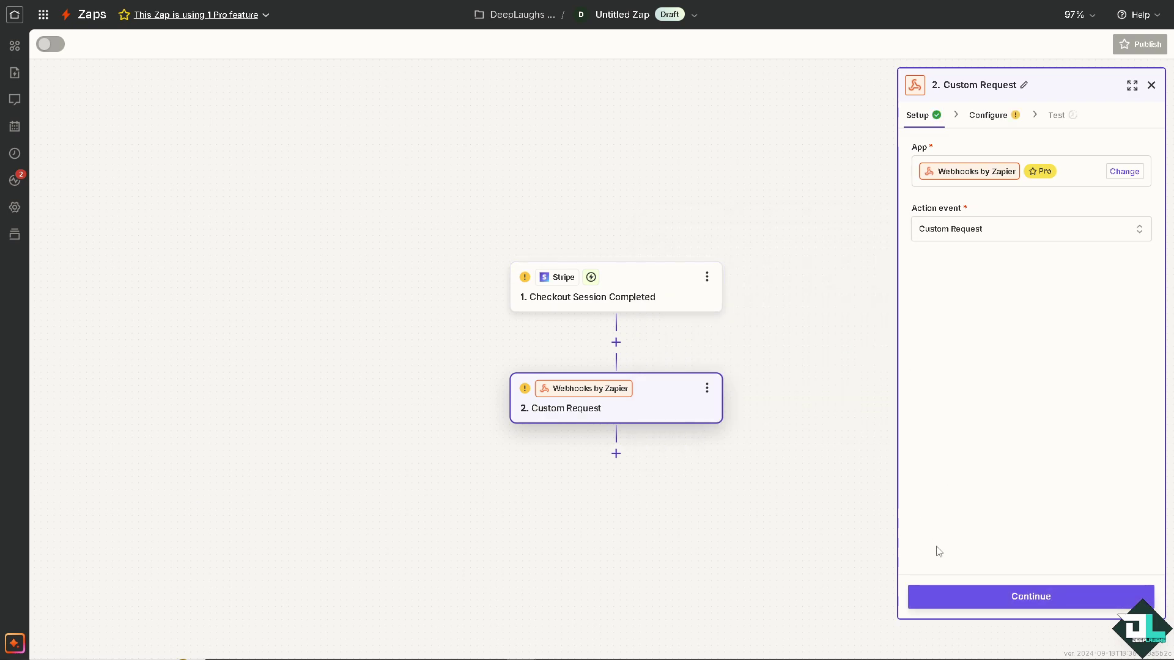
left_click(962, 596)
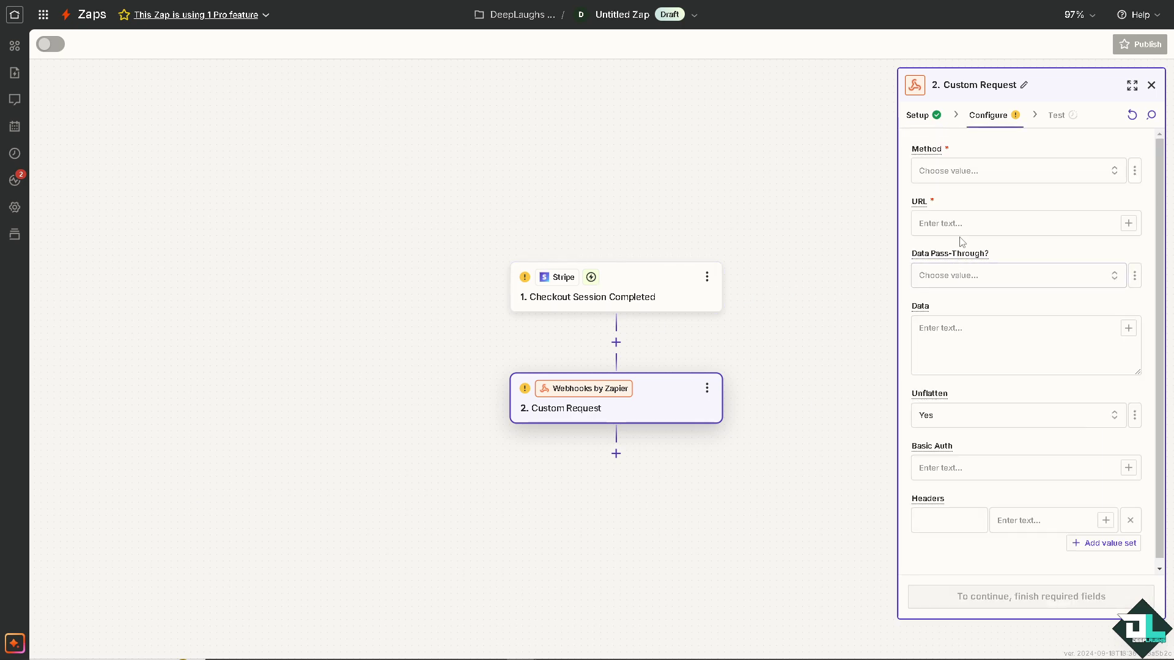
- Keep the request method at GET and enter the URL deeplaughs.com
left_click(970, 173)
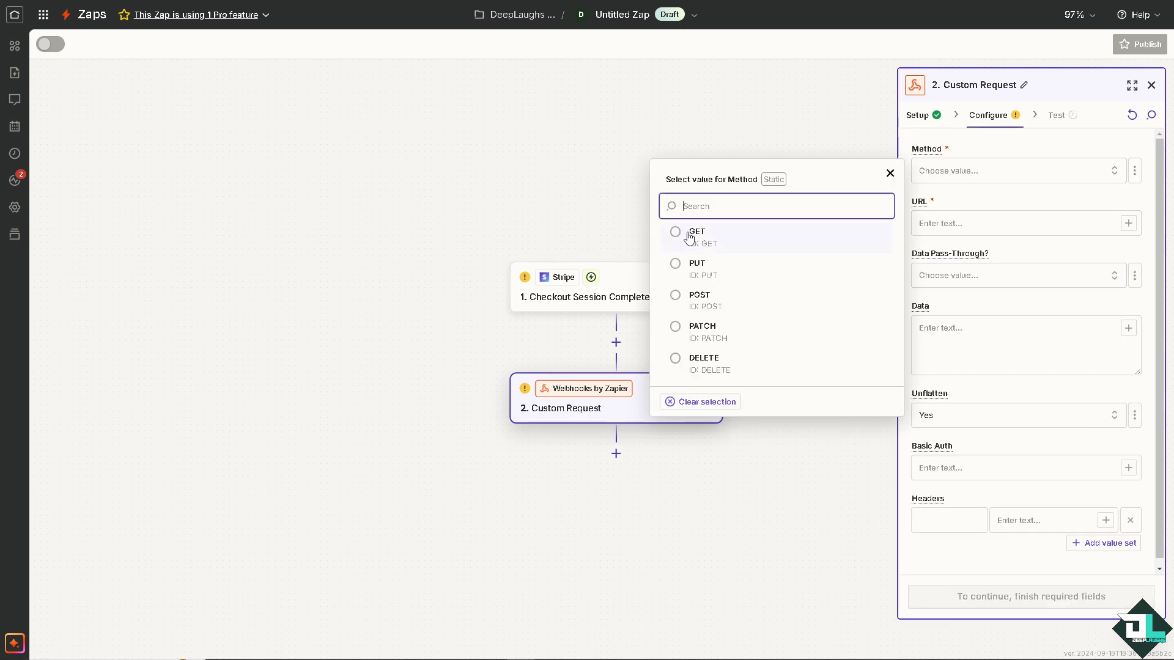
key("Escape")
left_click(974, 224)
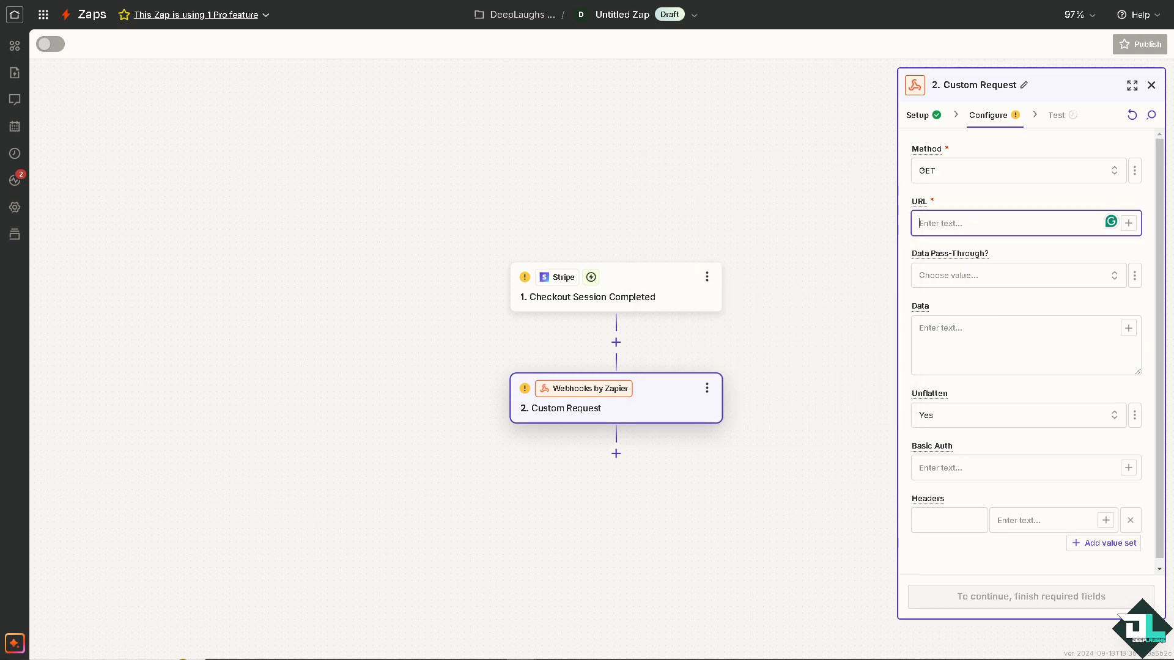
type("deeplaughs.com")
- Set Data Pass-Through to True, paste the title text into Data, and set Unflatten to No
left_click(1016, 272)
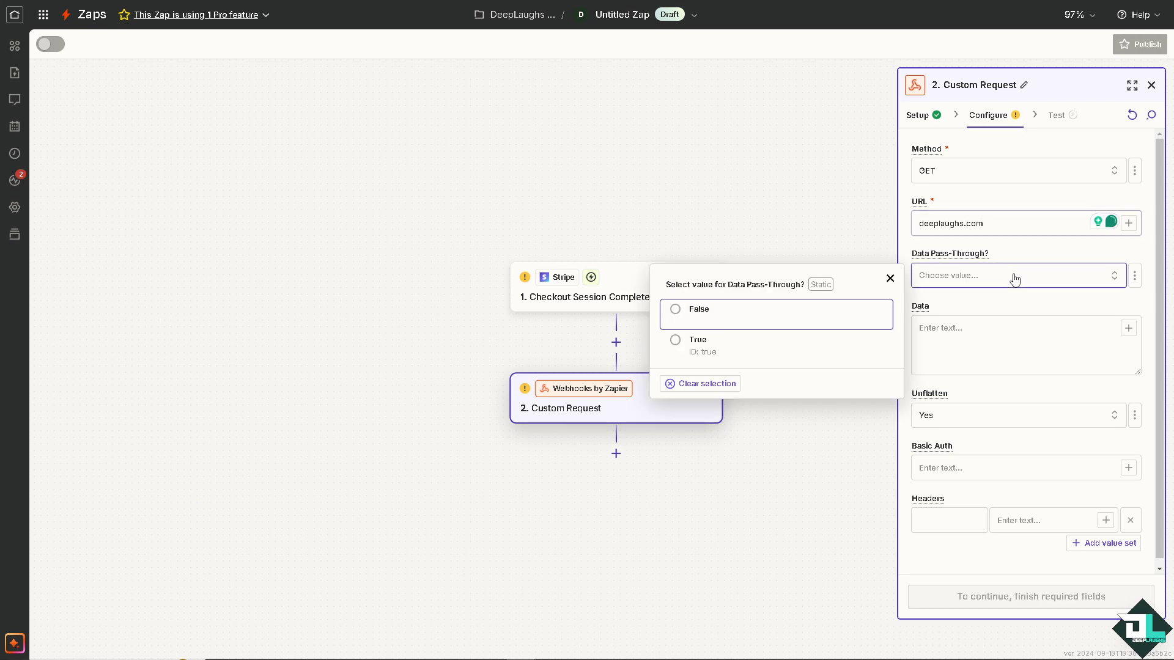
left_click(692, 342)
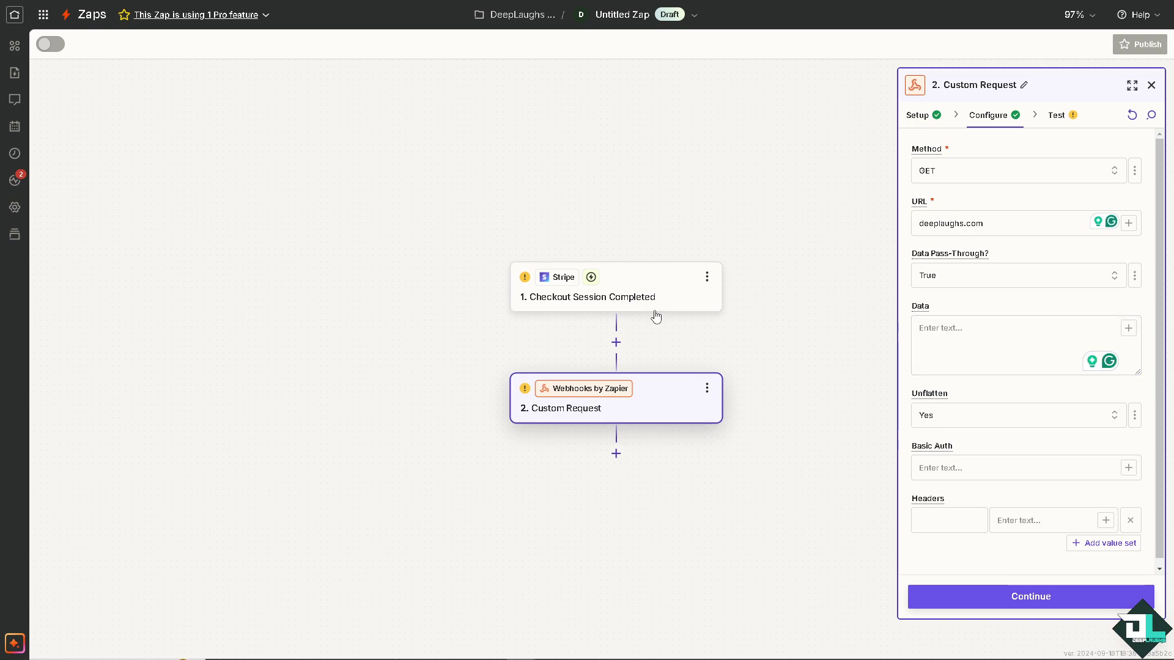
left_click(959, 330)
type("How to Add Stripe Webhooks for WordPress Stripe Checkout Plugin")
left_click(973, 425)
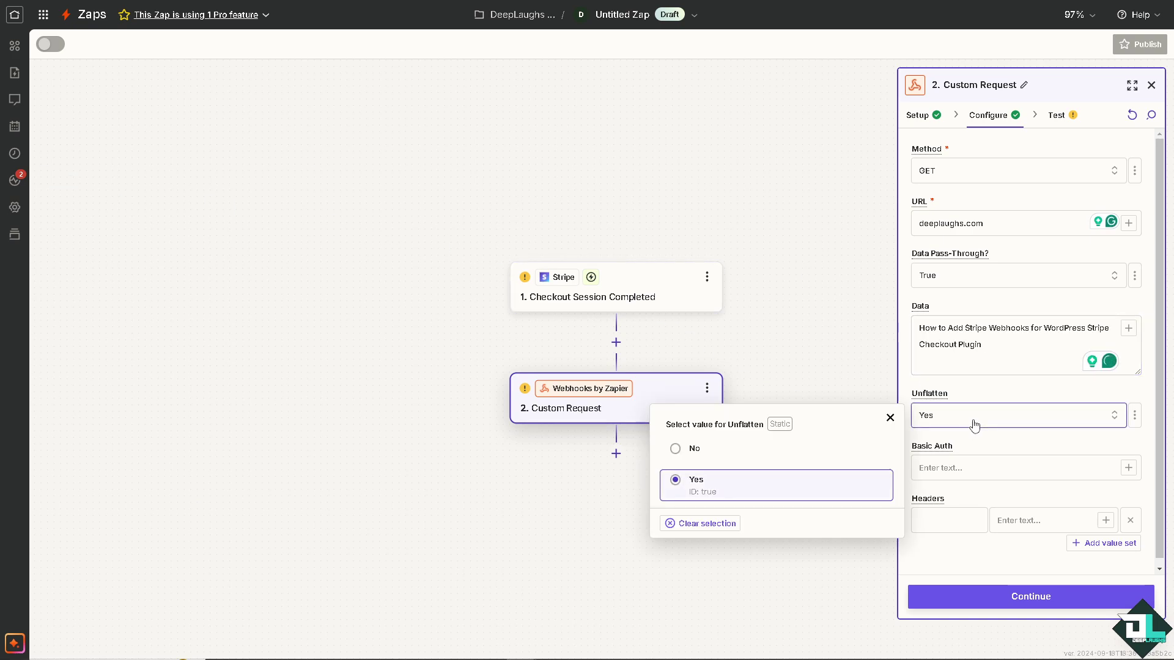
left_click(694, 449)
- Paste the title text into Basic Auth and as a header key
left_click(1038, 467)
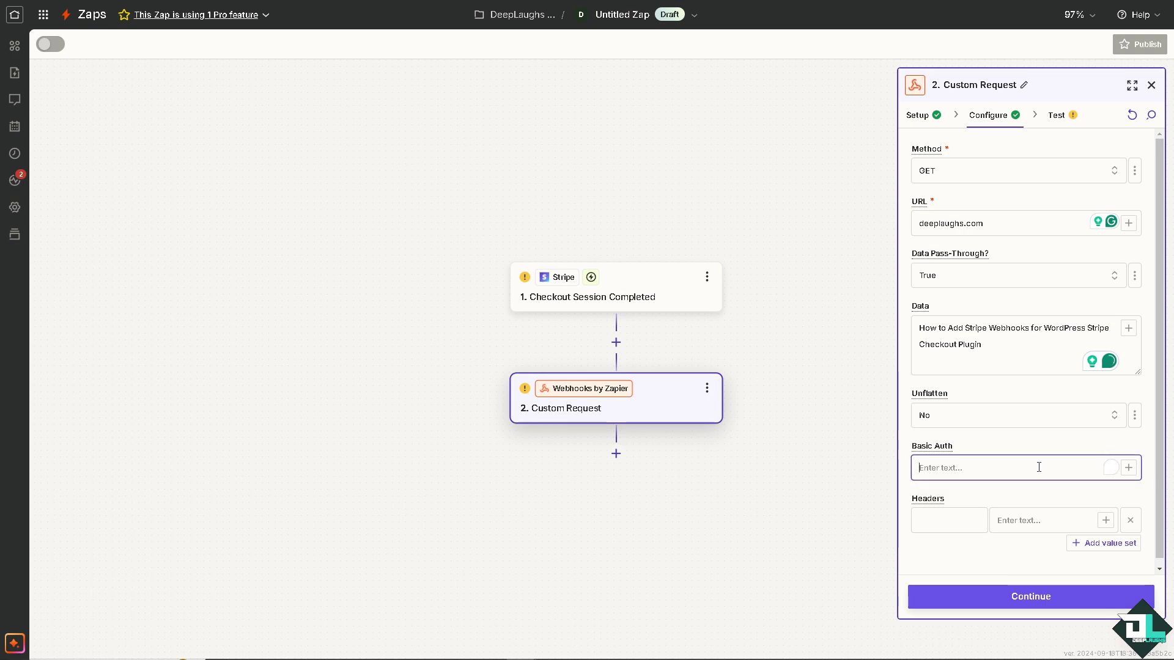
left_click(1128, 468)
left_click(952, 451)
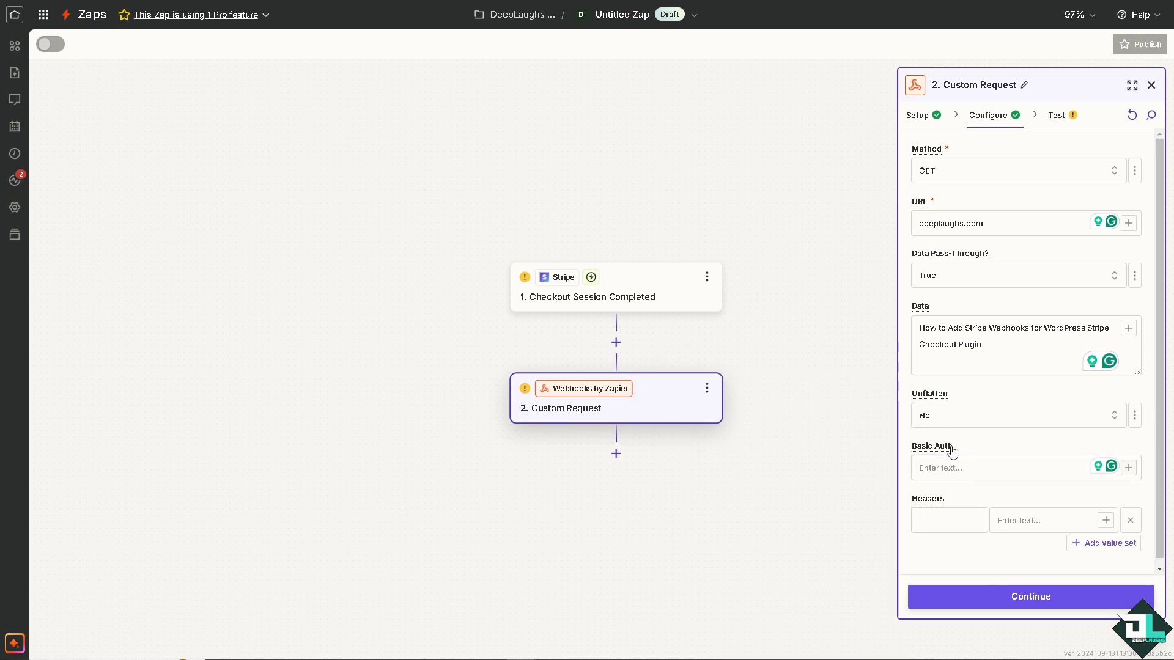
type("How to Add Stripe Webhooks for WordPress Stripe Checkout Plugin")
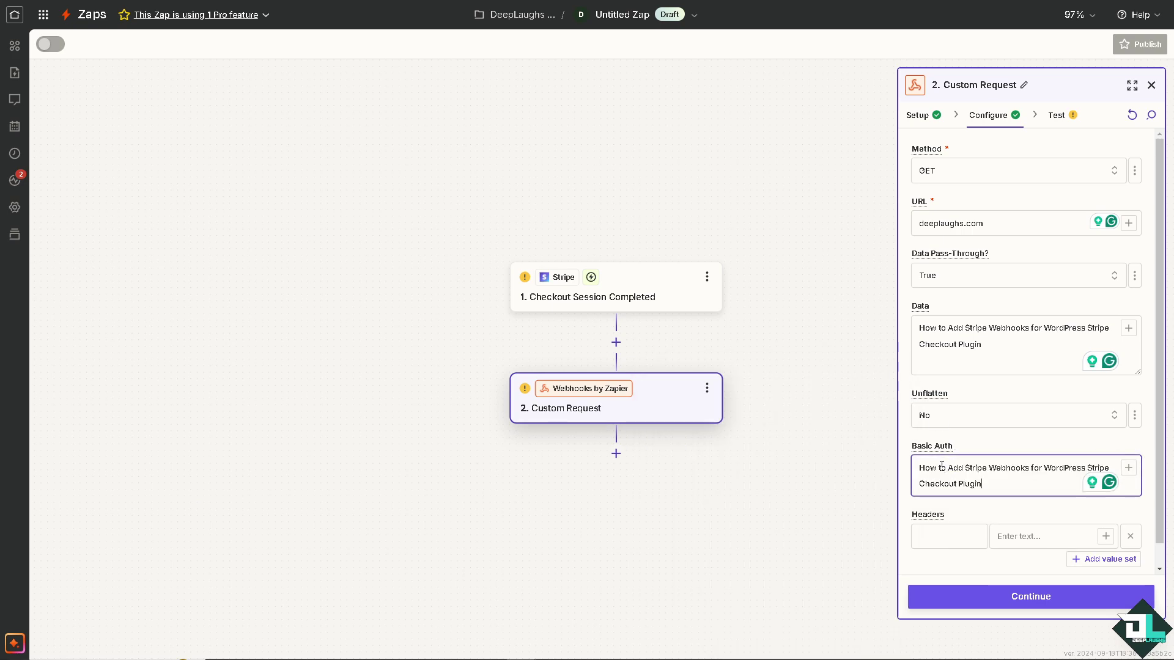
left_click(953, 536)
key("ctrl+v")
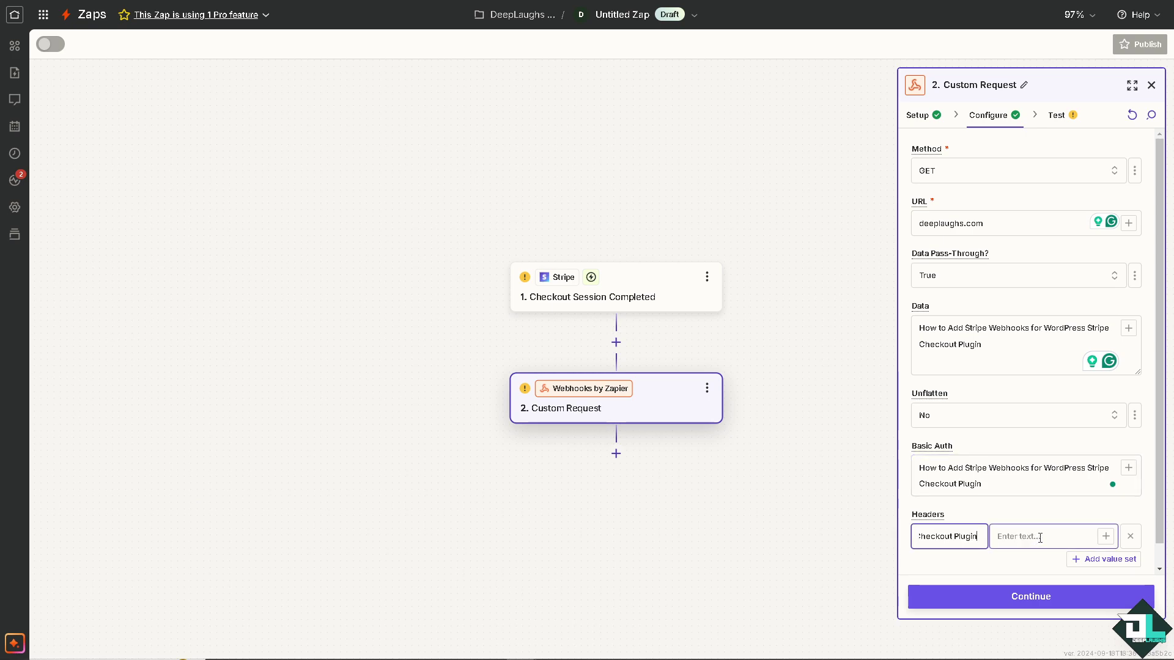
left_click(1040, 537)
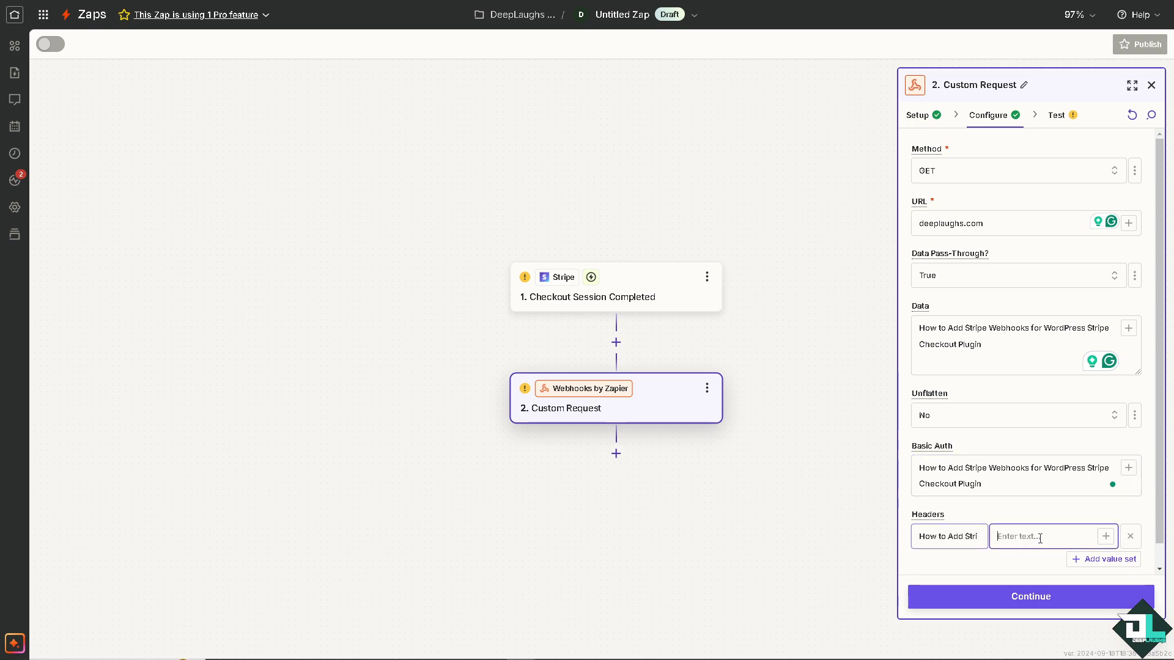
- Continue to the Test tab, previewing the request data with GET, pass_through true and unflatten false
left_click(972, 597)
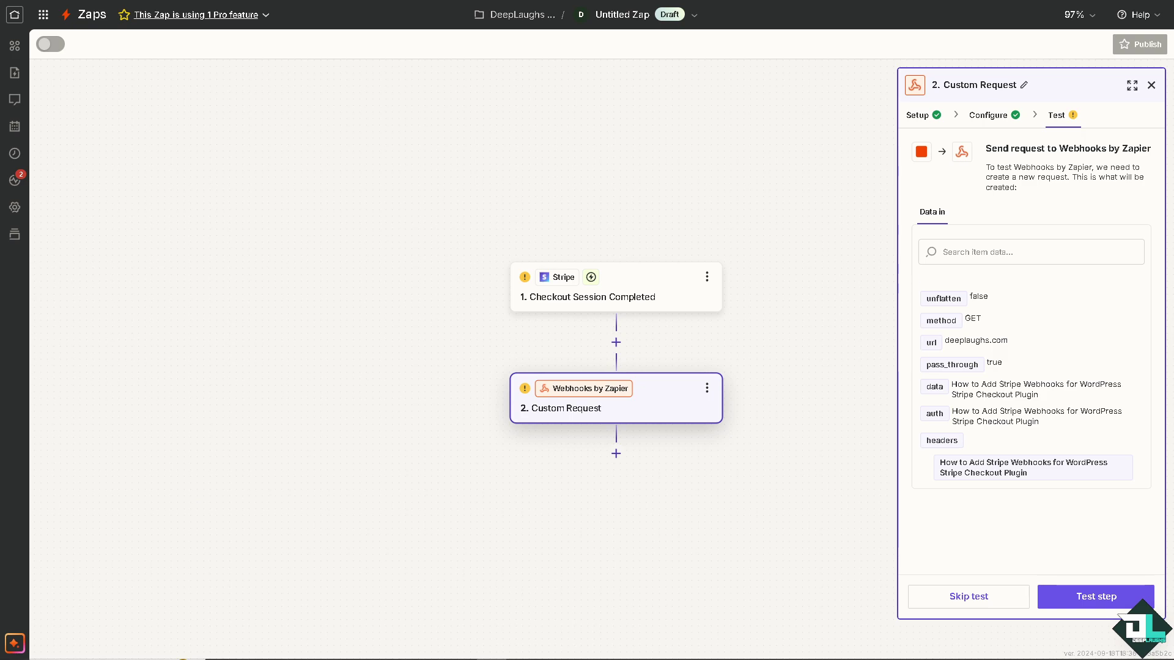
- Rename the zap to 'How to Add Stripe Webhooks for WordPress Stripe Checkout Plugin'
left_click(636, 13)
left_click(610, 59)
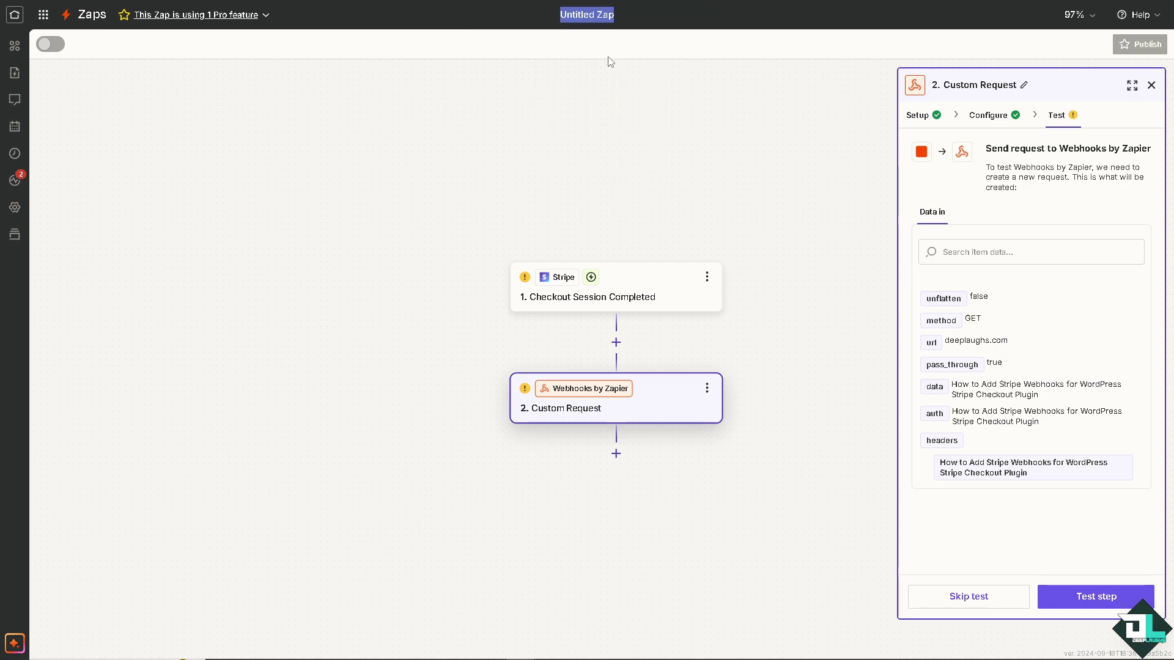
type("How to Add Stripe Webhooks for WordPress Stripe Checkout Plugin")
left_click(425, 144)
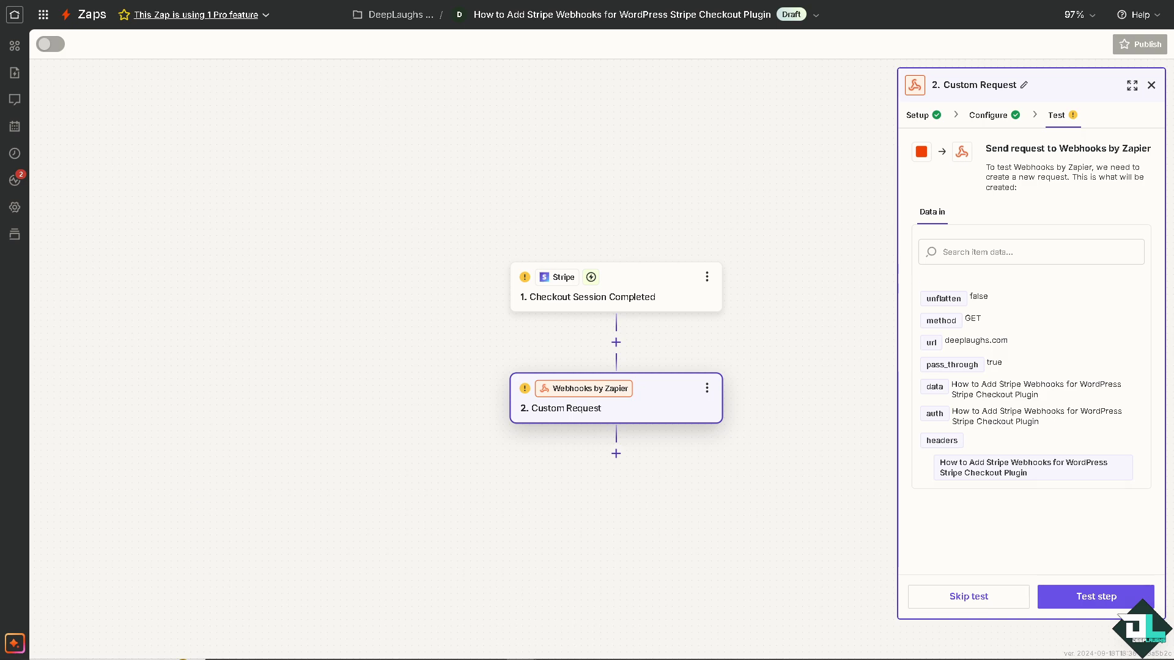
- Test and retest the Custom Request, review troubleshooting for the URL protocol error, then skip the test
left_click(1075, 600)
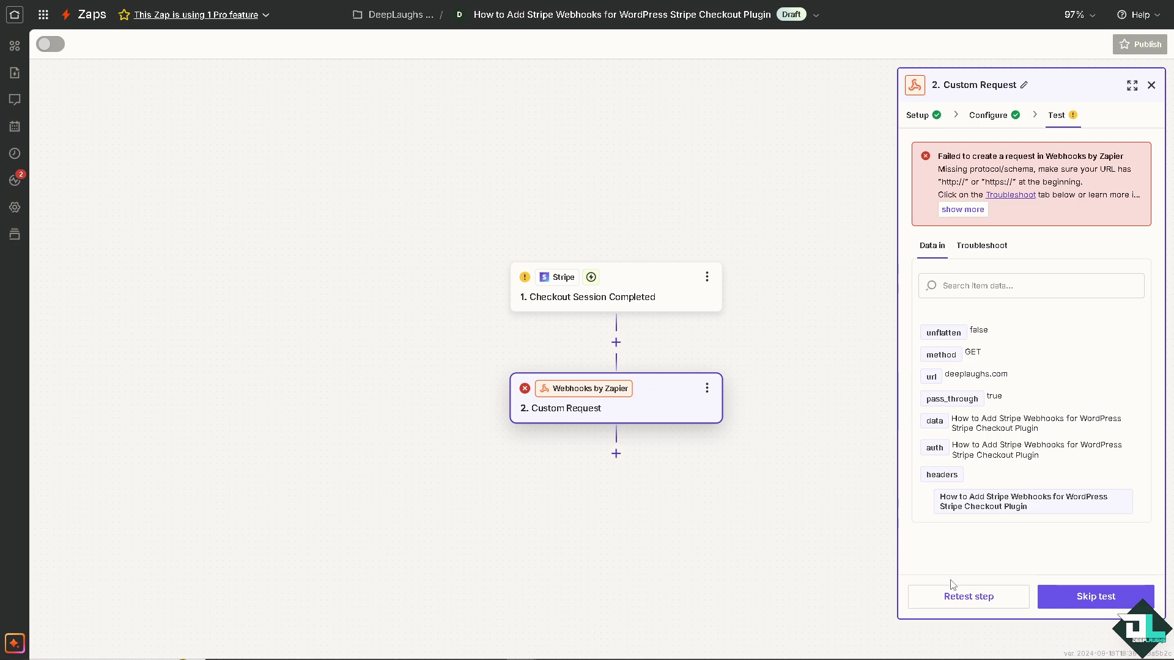
left_click(948, 597)
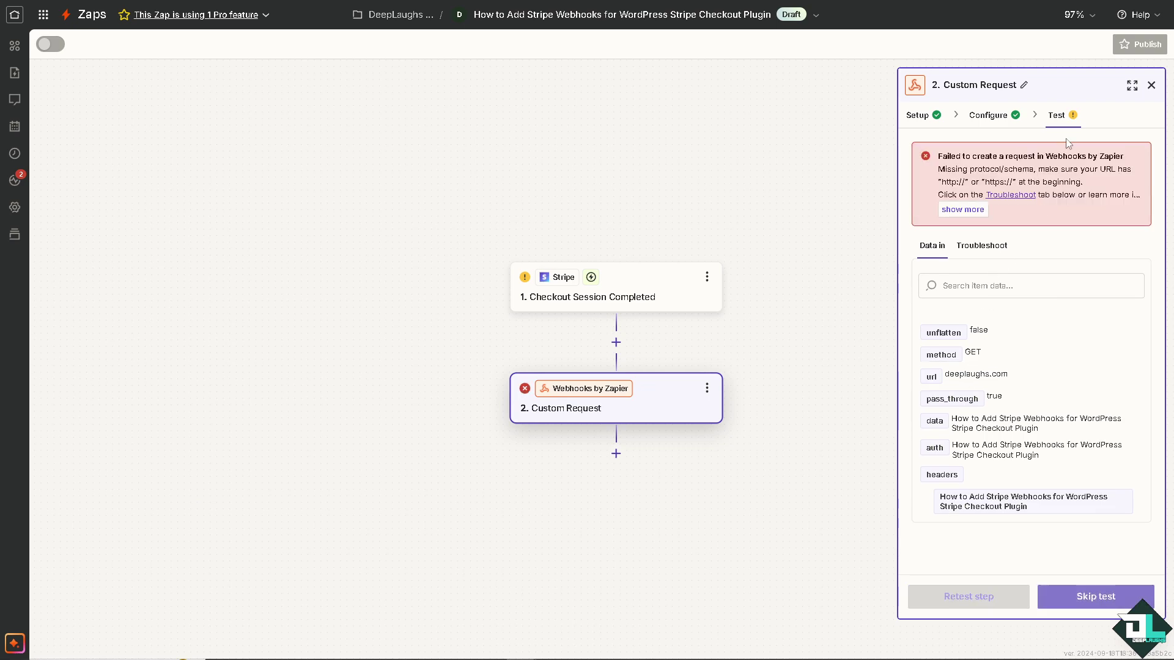
left_click(983, 247)
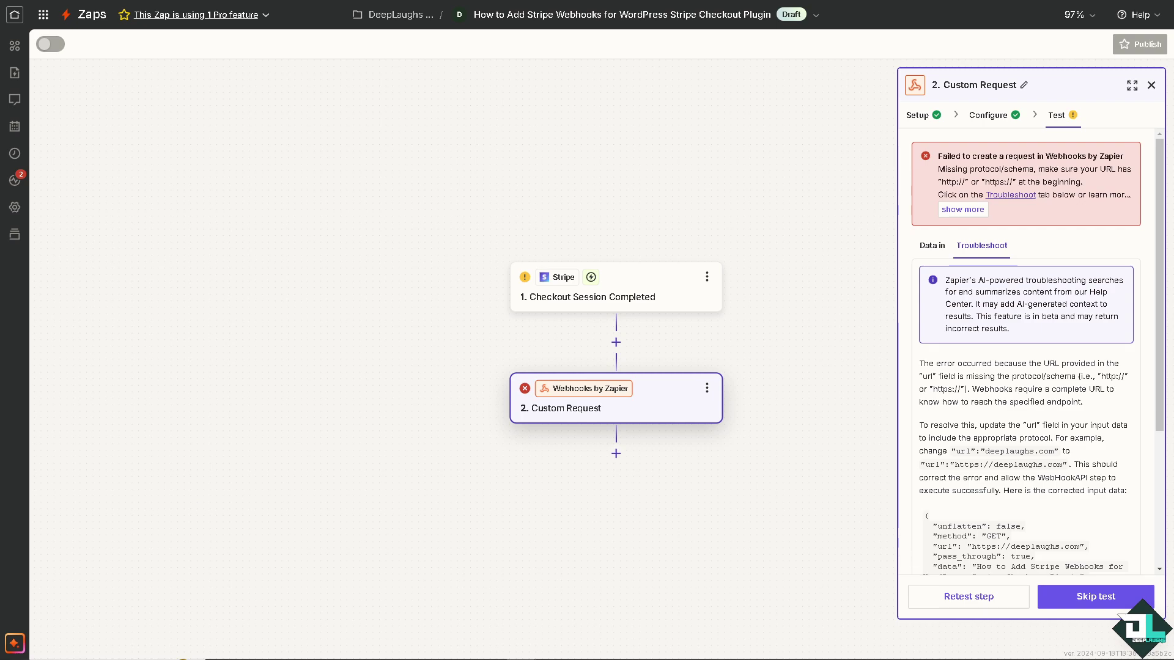
left_click(1114, 603)
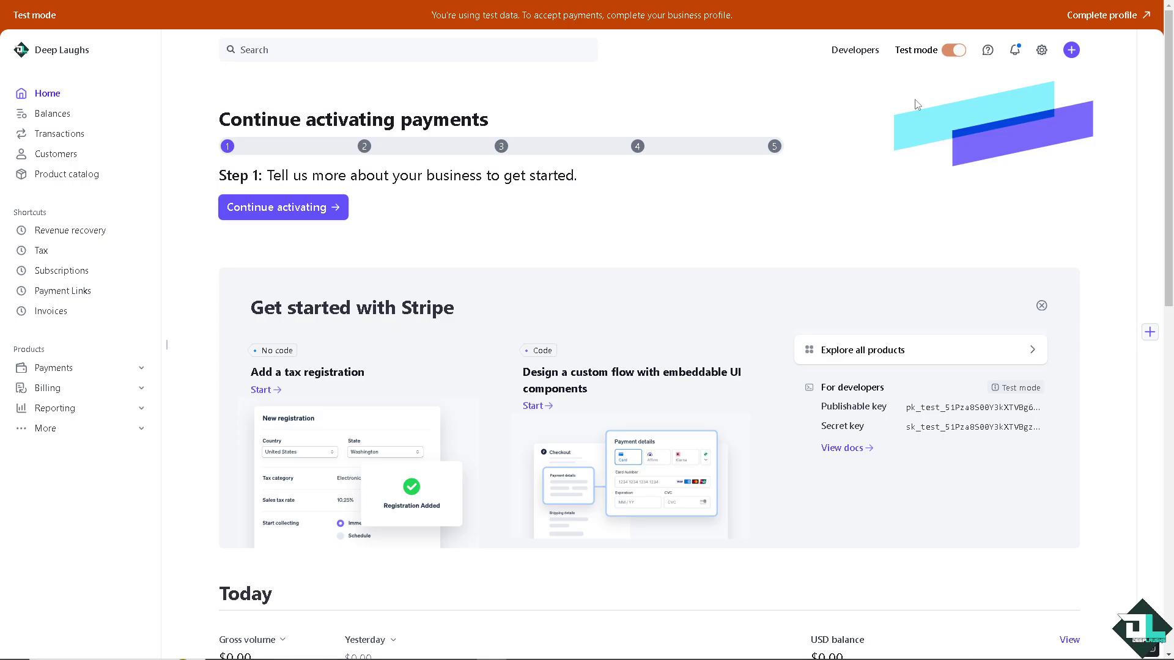
- Go to Developers > Webhooks to view the ?wp_stripe_co_webhook endpoint details
left_click(847, 57)
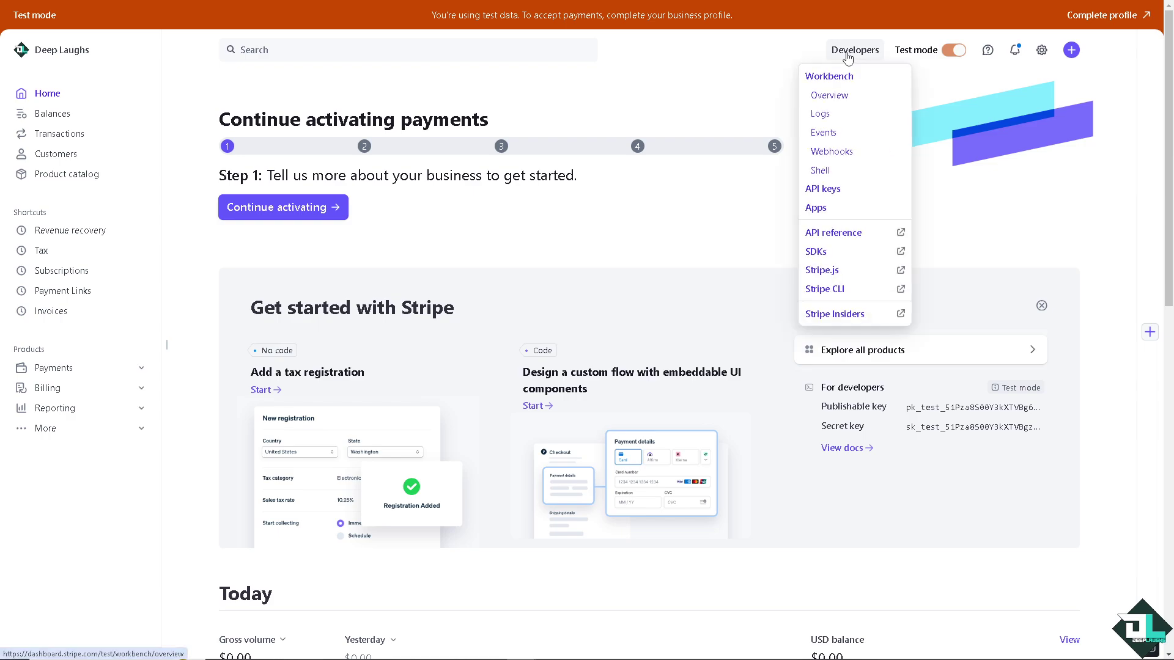
left_click(832, 153)
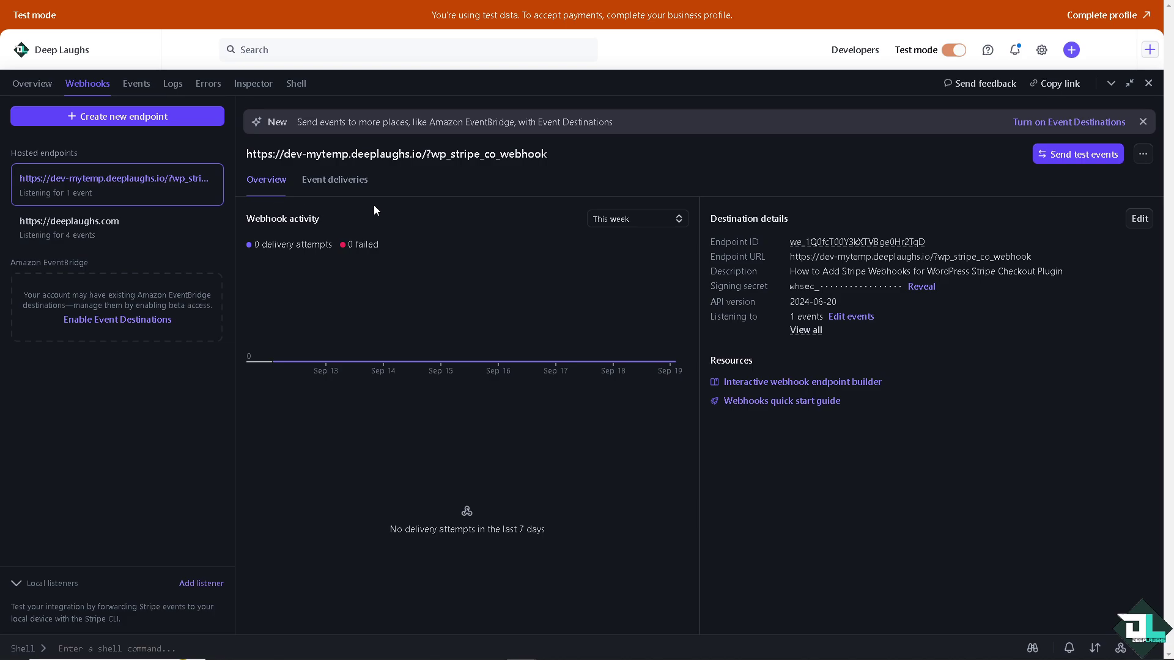
- Send Workbench feedback with the pasted title text, then switch to the Events page
left_click(994, 89)
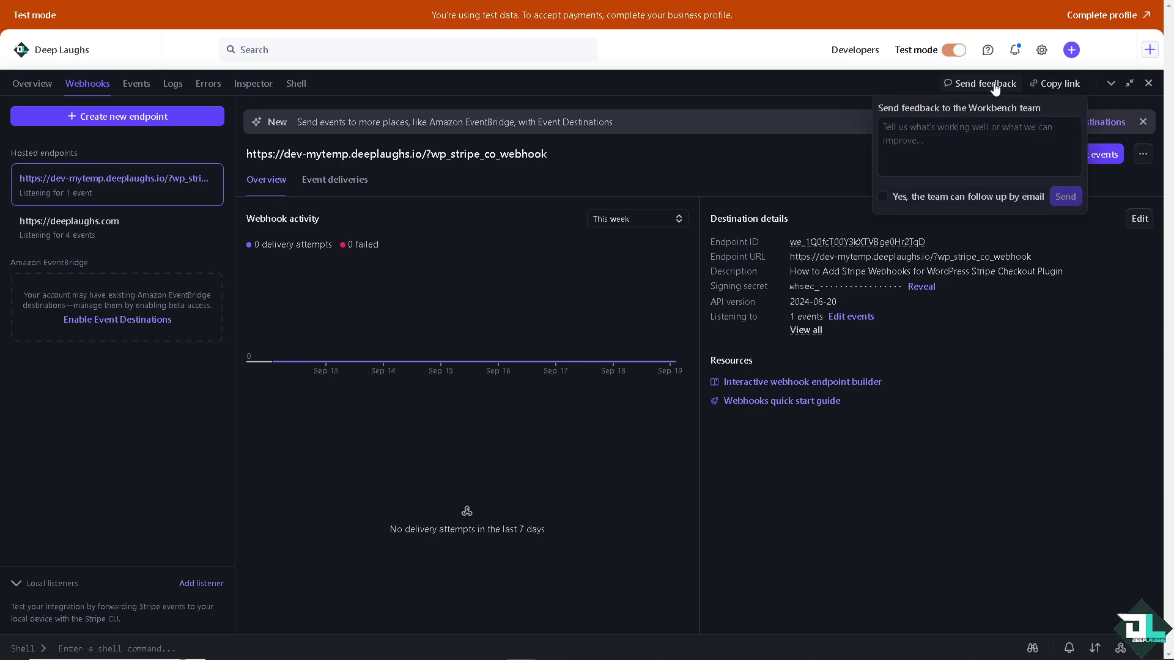
left_click(959, 139)
type("How to Add Stripe Webhooks for WordPress Stripe Checkout Plugin")
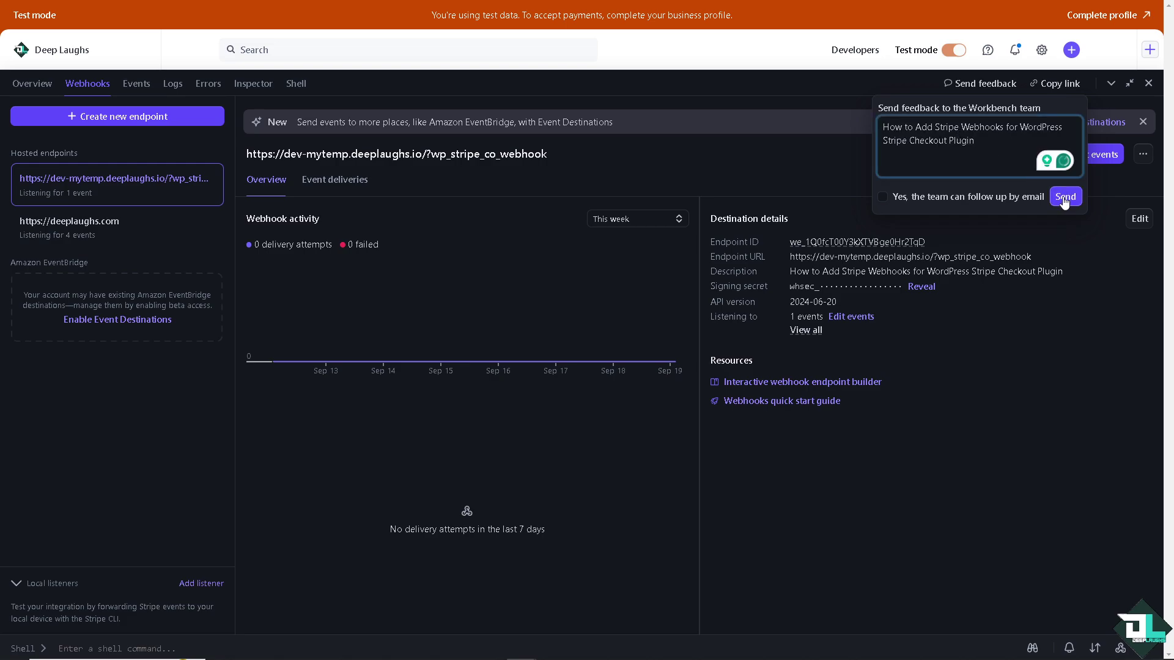
left_click(1065, 197)
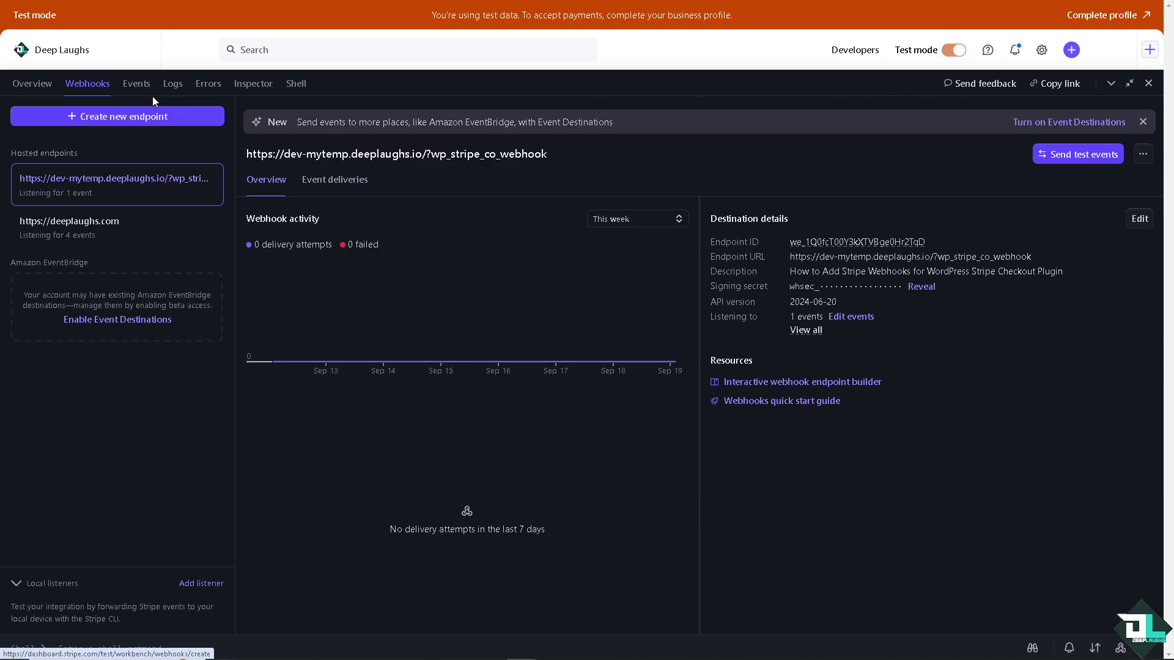
left_click(137, 85)
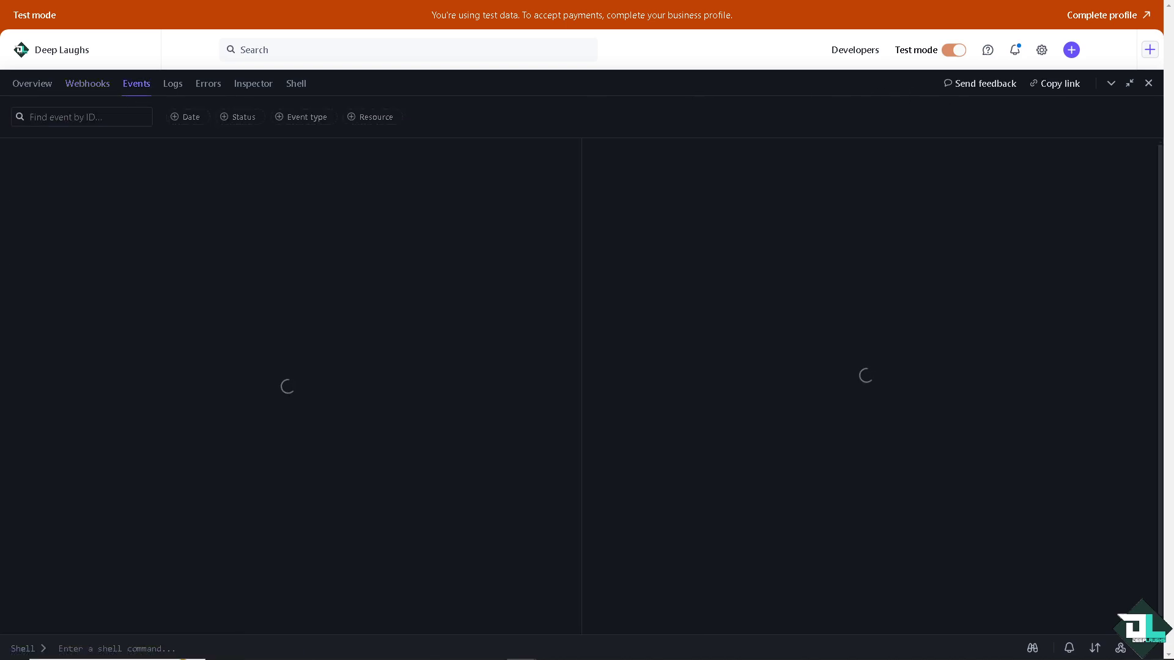